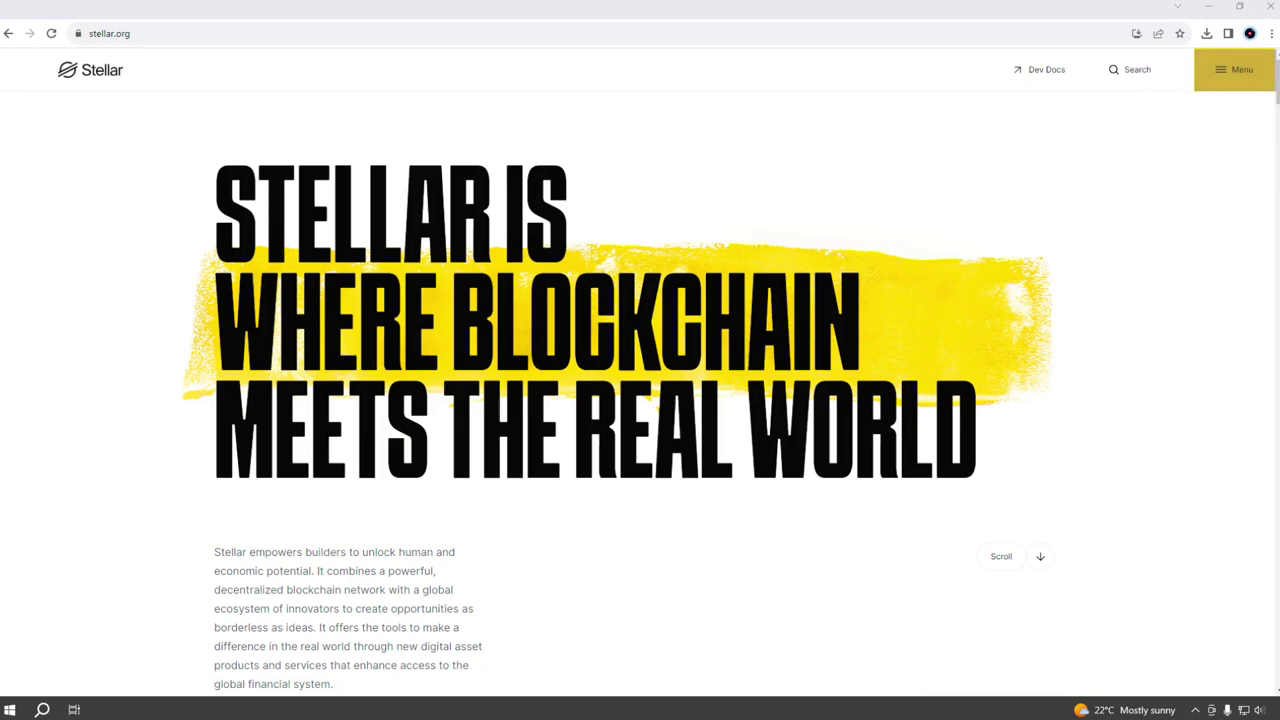
Navigate through the Stellar.org menu to the Products and Tools page for the Account Viewer
{"action": "left_click", "coordinate": [1234, 69]}
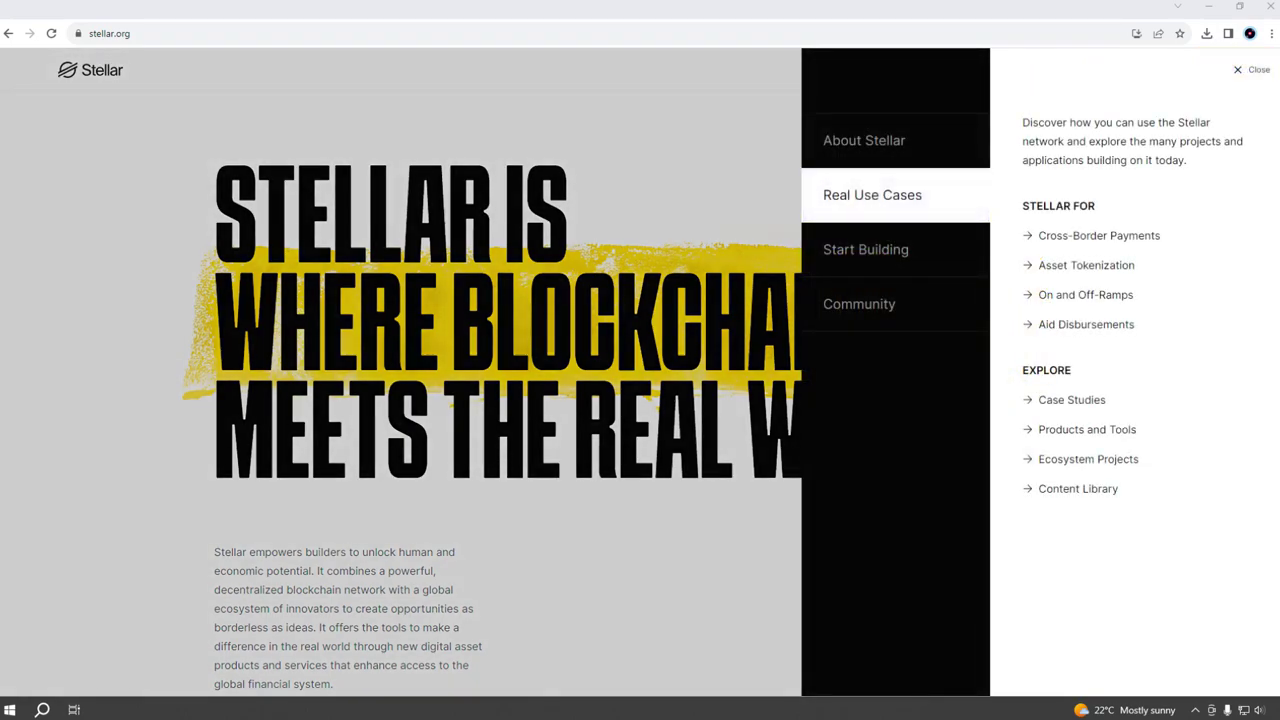
{"action": "left_click", "coordinate": [1087, 429]}
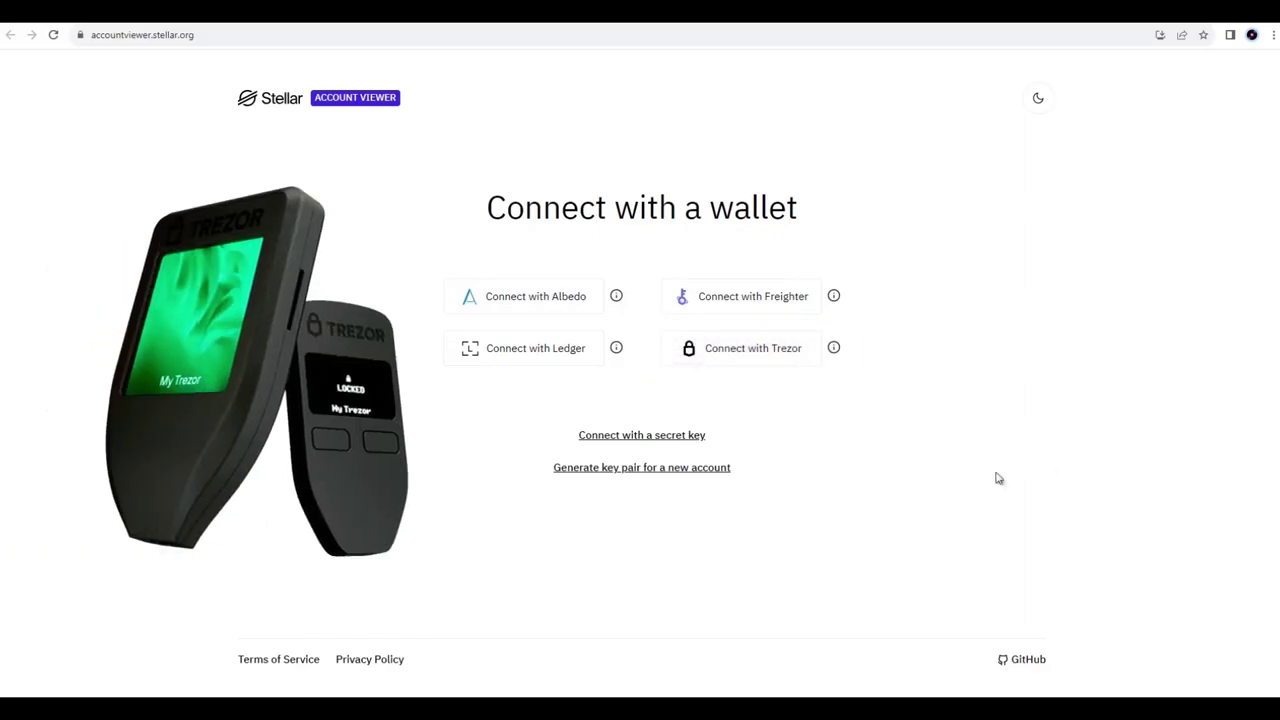
Install the latest Trezor Bridge 2.0.27 from the Trezor prompt, then reopen Connect with Trezor
{"action": "left_click", "coordinate": [740, 346]}
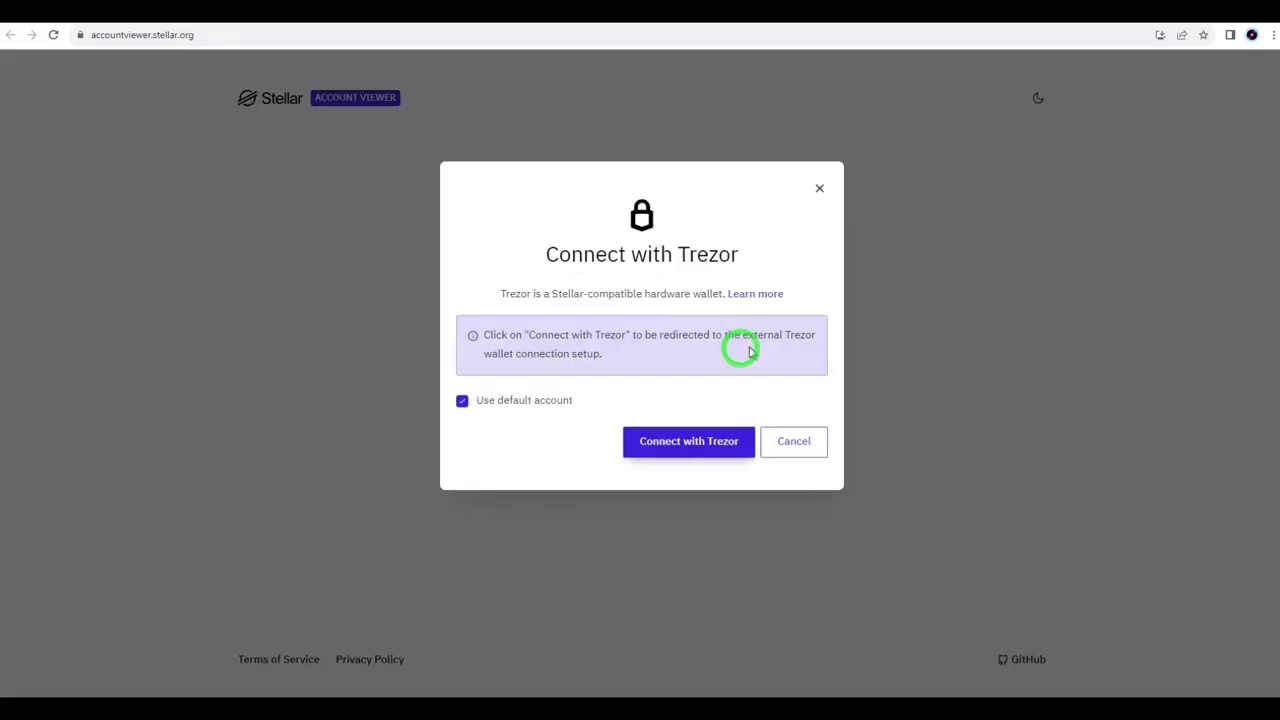
{"action": "left_click", "coordinate": [711, 446]}
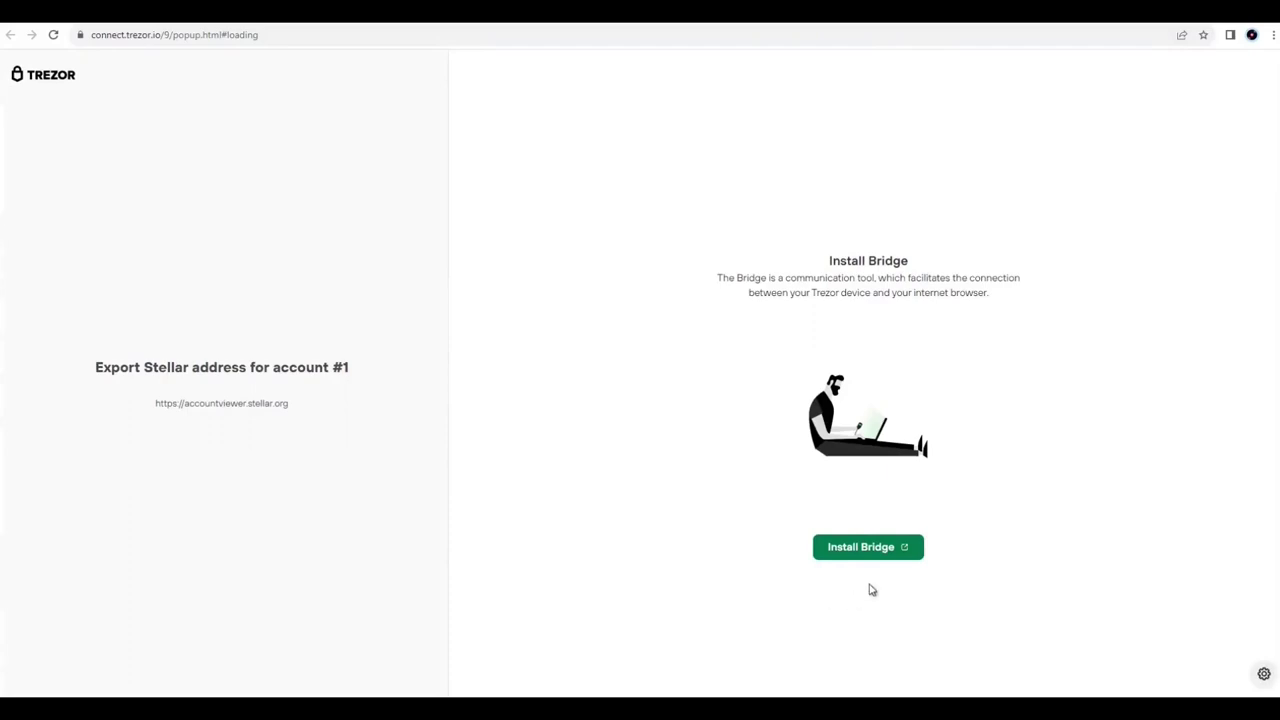
{"action": "left_click", "coordinate": [862, 557]}
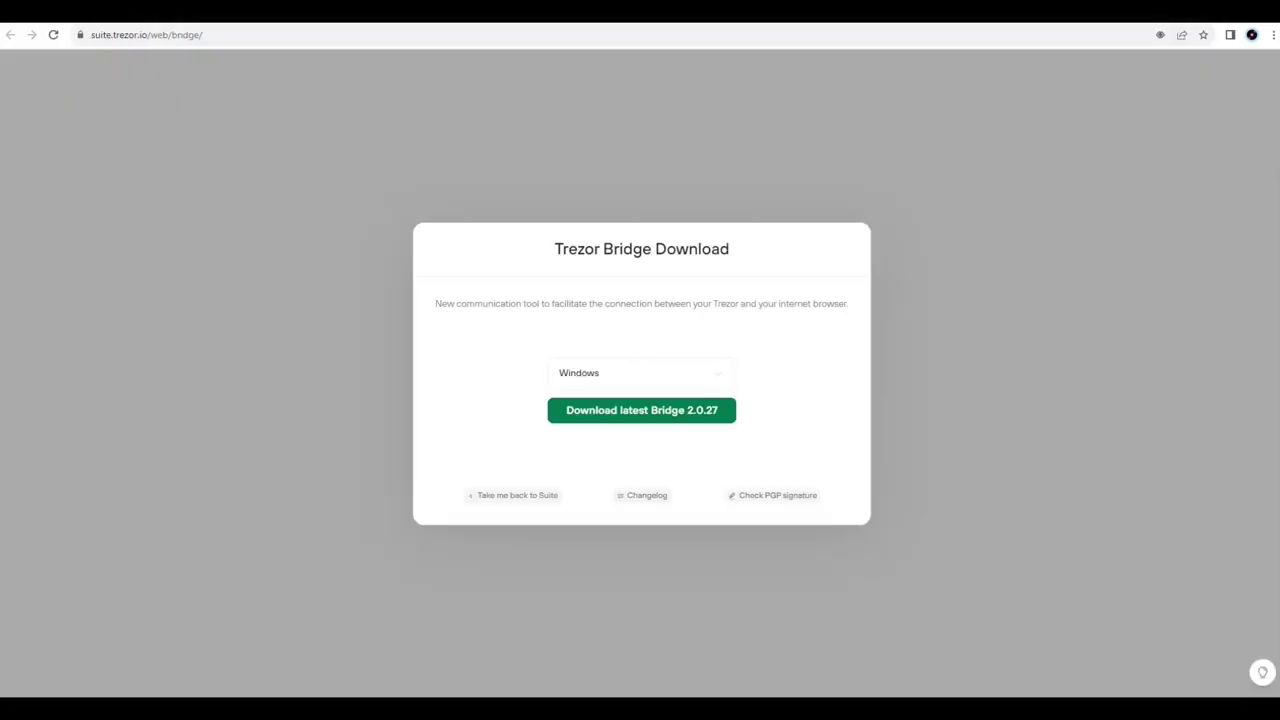
{"action": "left_click", "coordinate": [685, 418]}
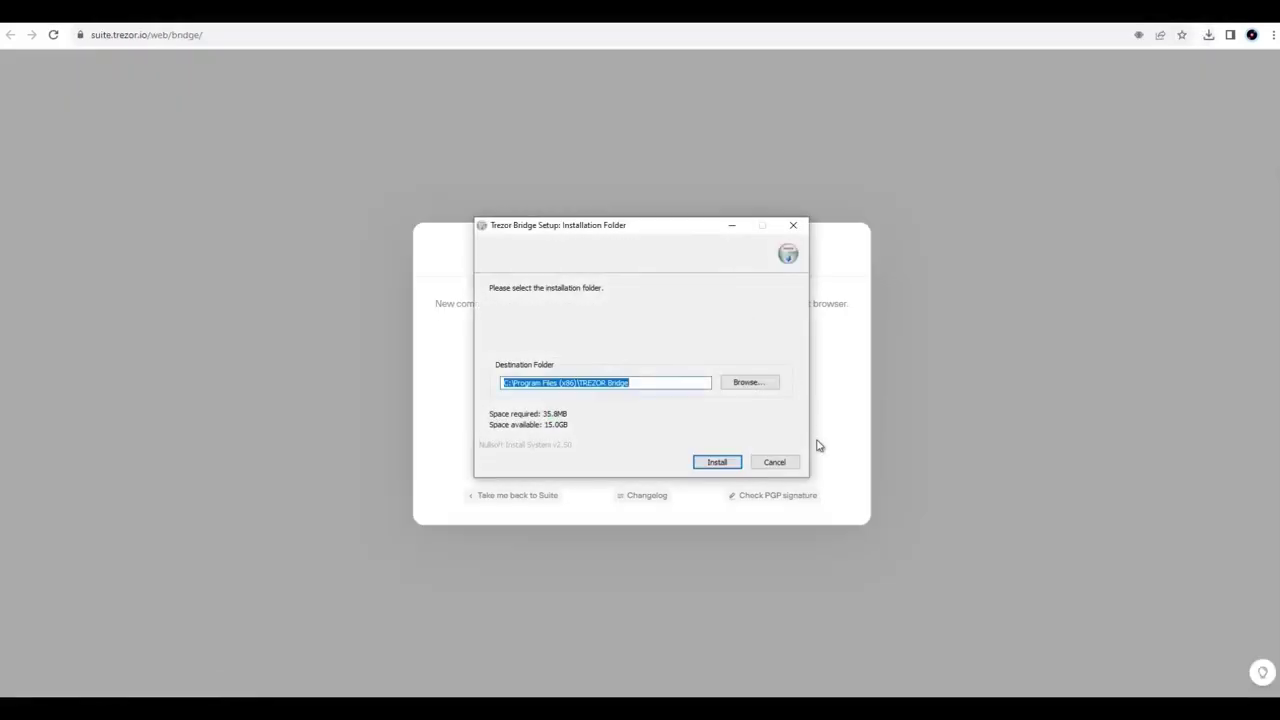
{"action": "left_click", "coordinate": [718, 465]}
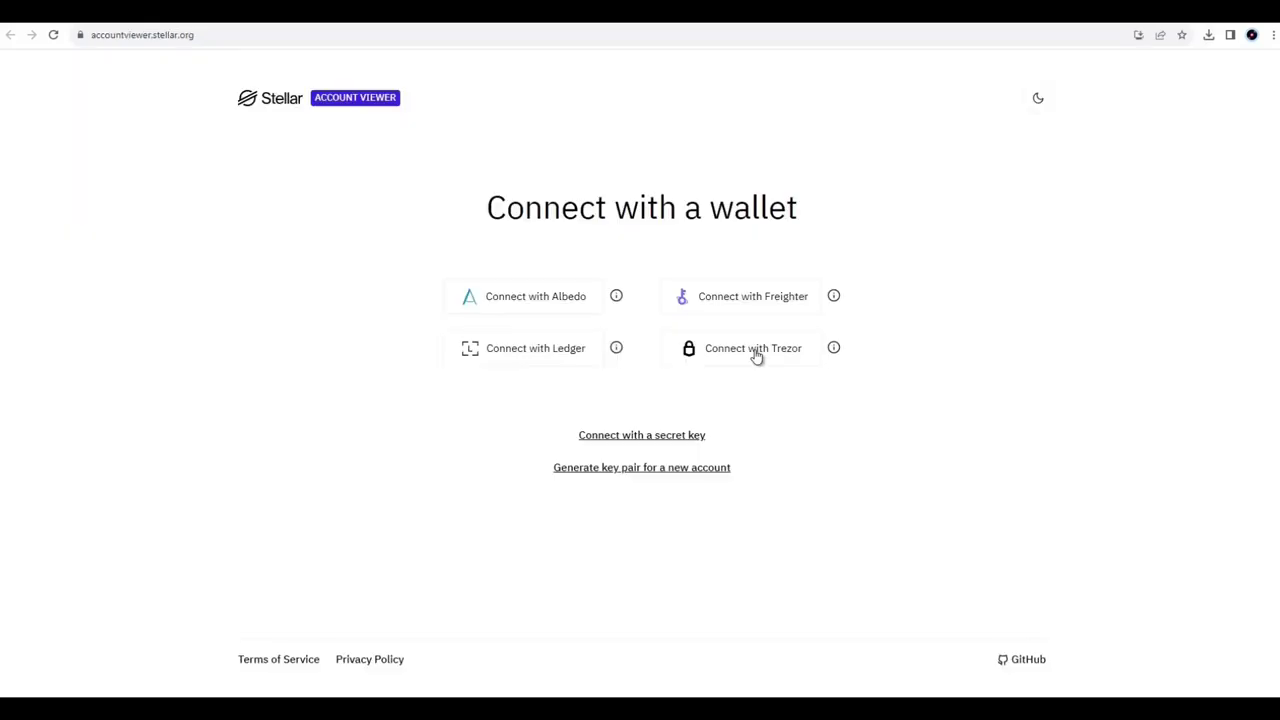
{"action": "left_click", "coordinate": [753, 350]}
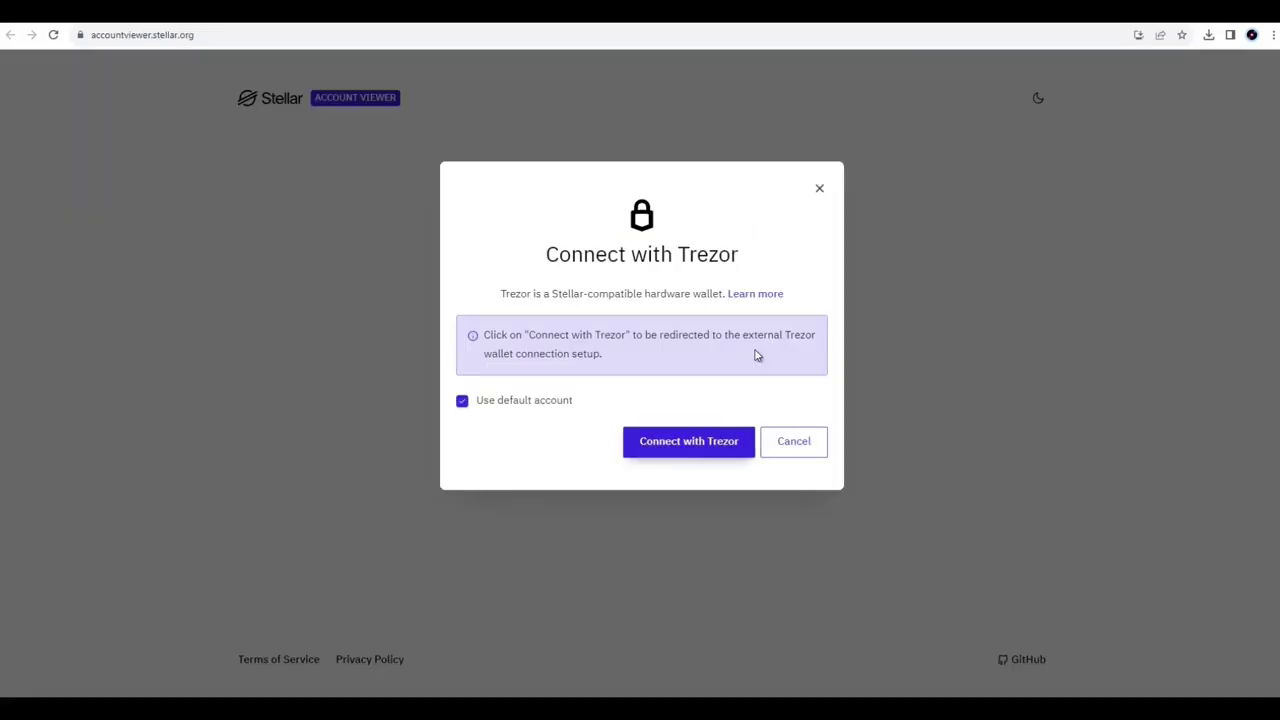
Allow Trezor Connect to read public keys this session and export the account #1 Stellar address
{"action": "left_click", "coordinate": [697, 448]}
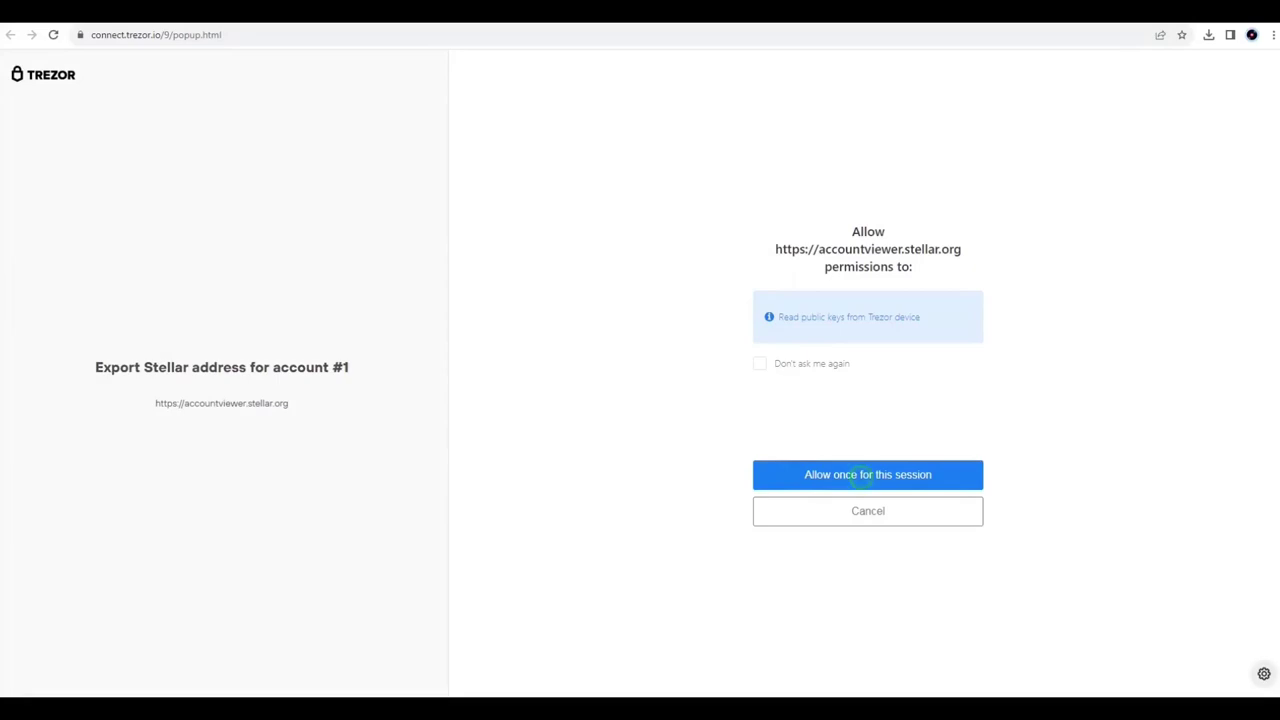
{"action": "left_click", "coordinate": [950, 483]}
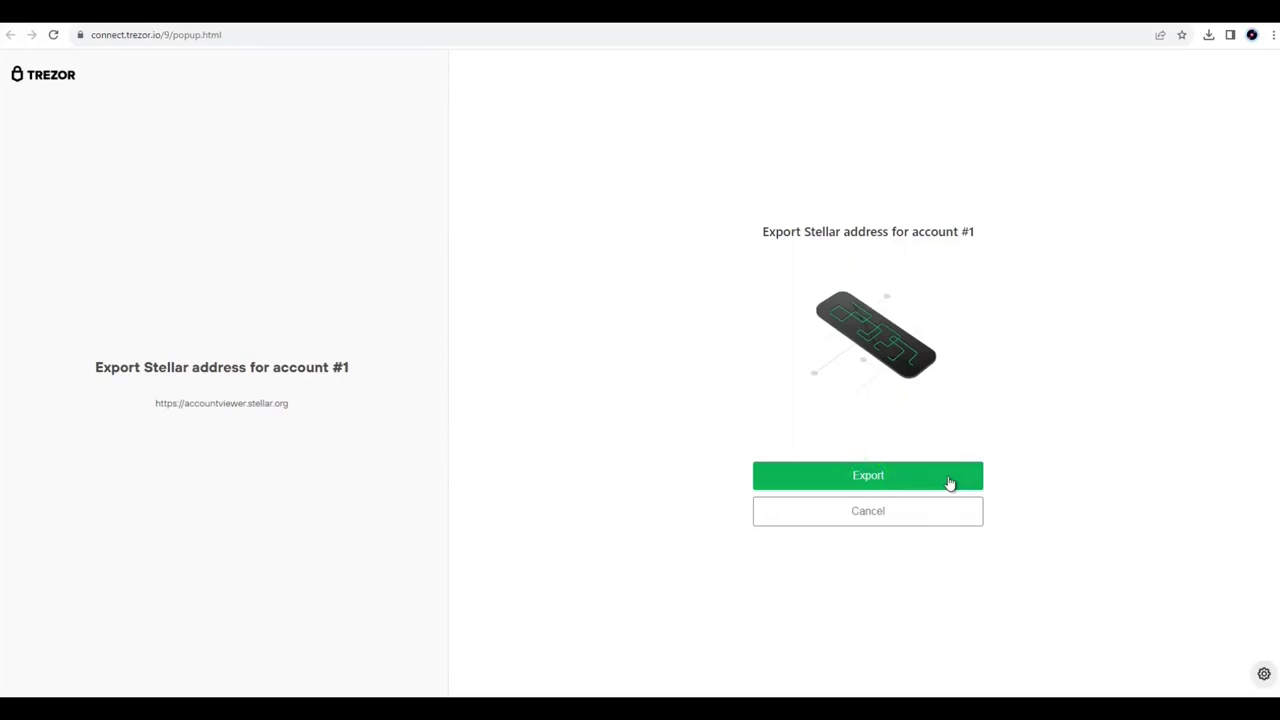
{"action": "left_click", "coordinate": [950, 483]}
Unlock the Trezor with its device PIN and choose the standard wallet without a passphrase
{"action": "left_click", "coordinate": [943, 451]}
{"action": "left_click", "coordinate": [797, 390]}
{"action": "left_click", "coordinate": [943, 330]}
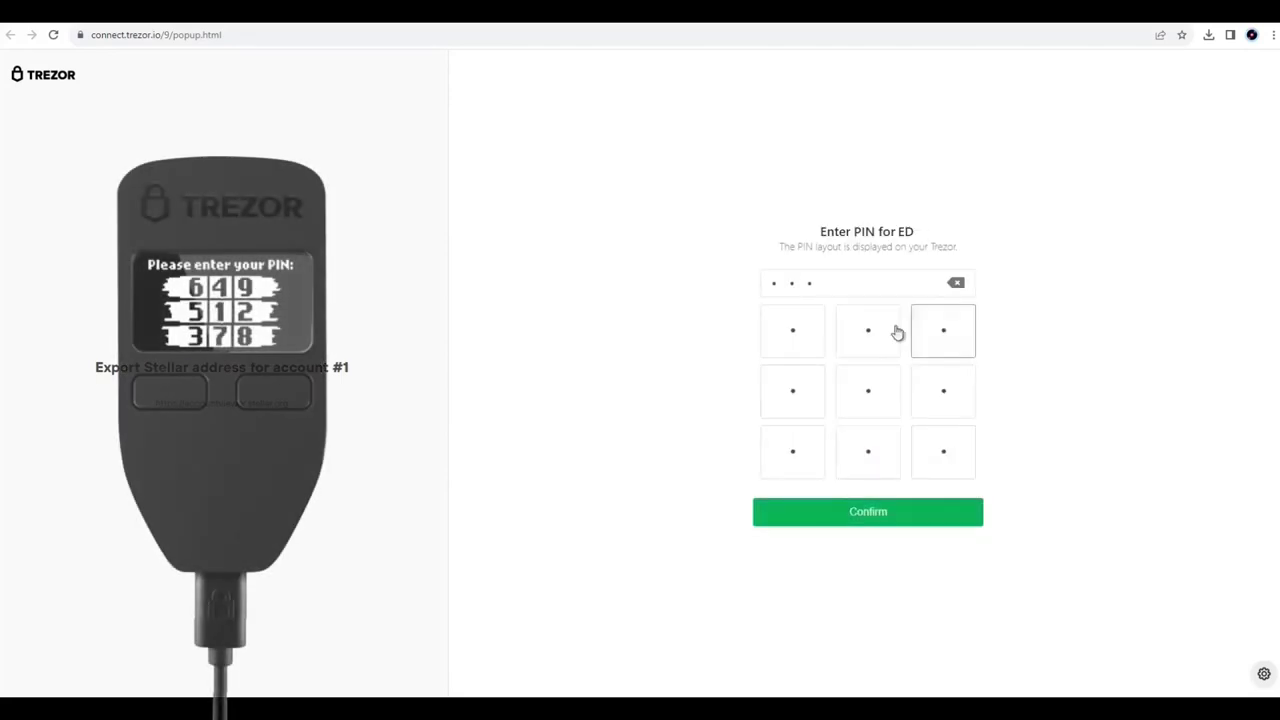
{"action": "left_click", "coordinate": [897, 333]}
{"action": "left_click", "coordinate": [943, 454]}
{"action": "left_click", "coordinate": [793, 330]}
{"action": "left_click", "coordinate": [900, 515]}
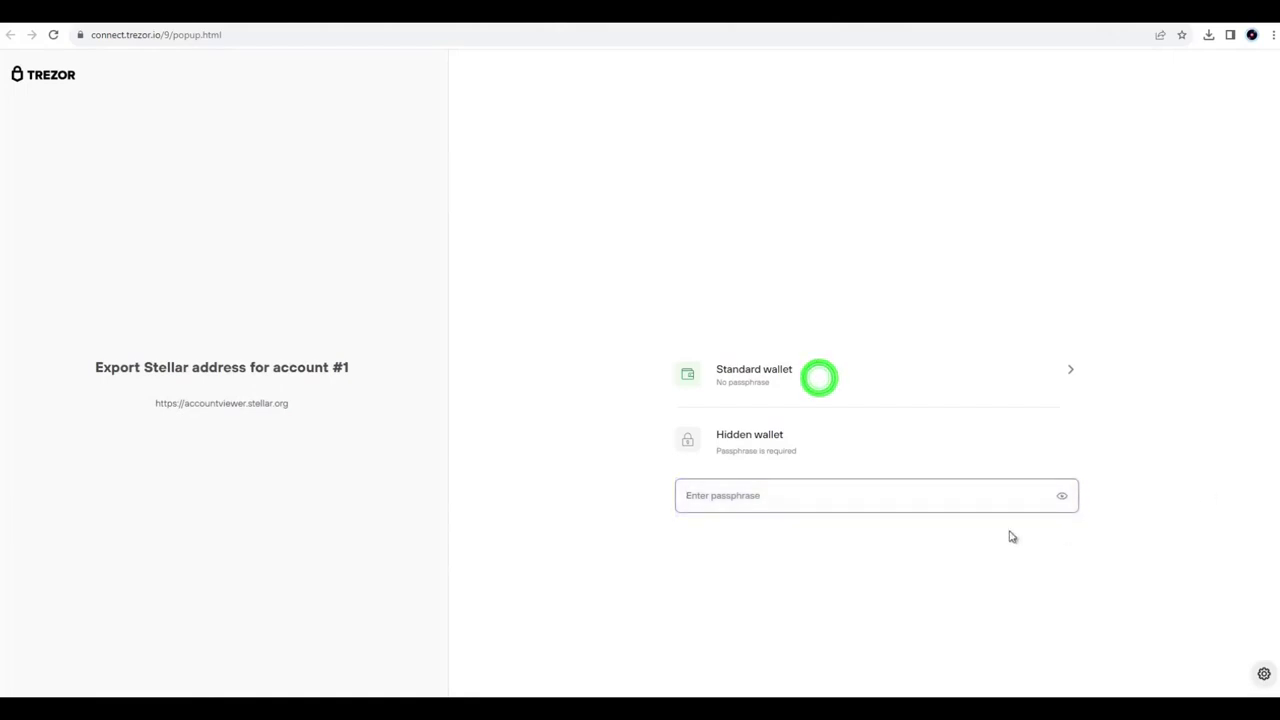
{"action": "left_click", "coordinate": [851, 381]}
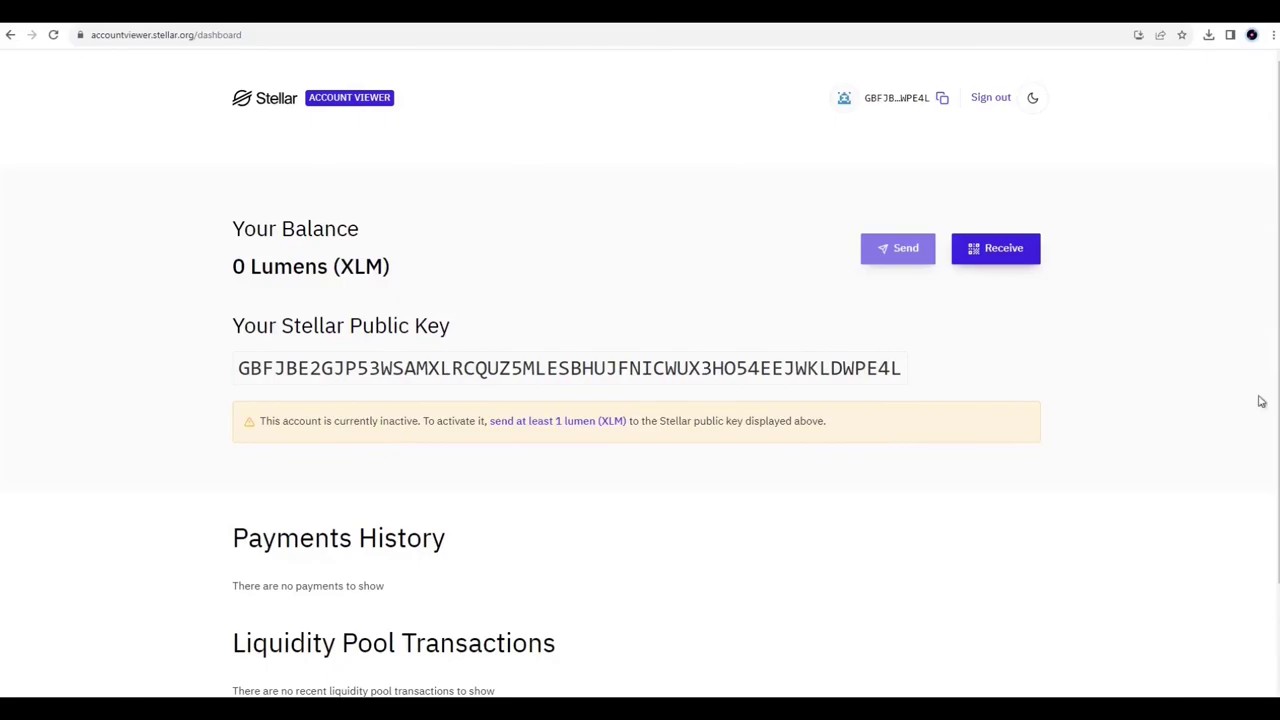
Copy the wallet's public key from the dashboard's Receive QR code dialog
{"action": "left_click", "coordinate": [995, 250]}
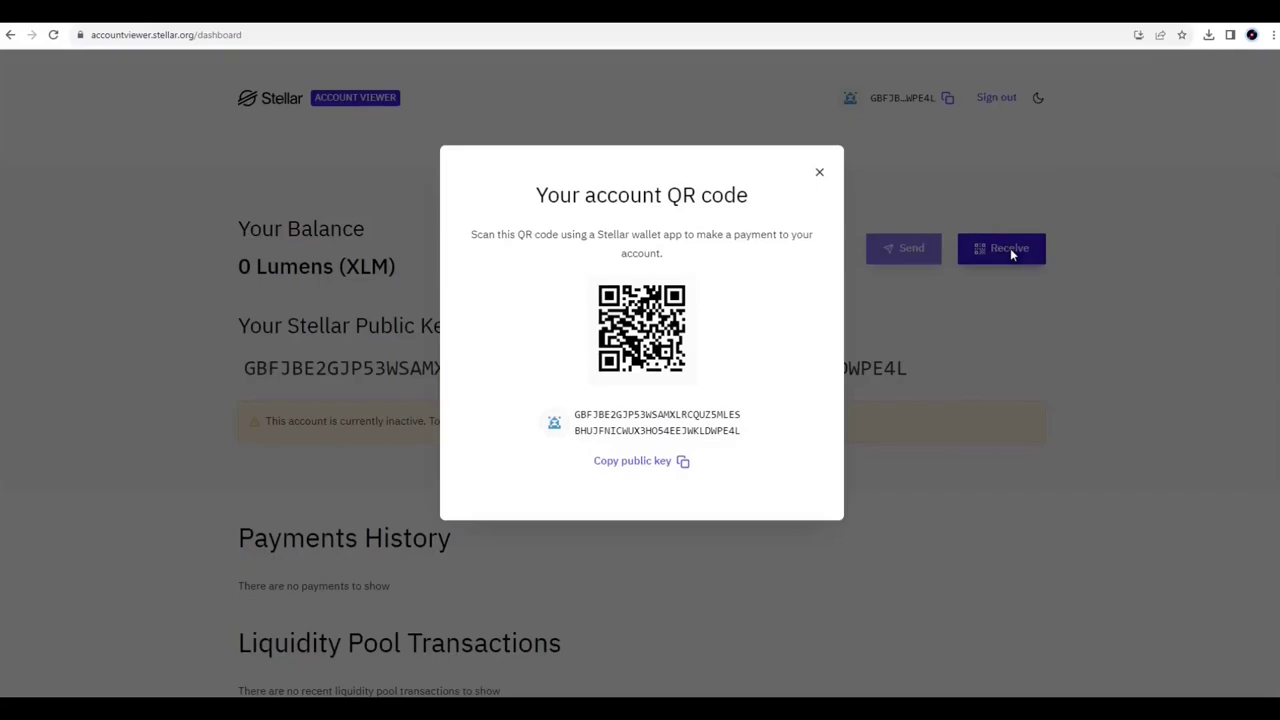
{"action": "left_click", "coordinate": [683, 463]}
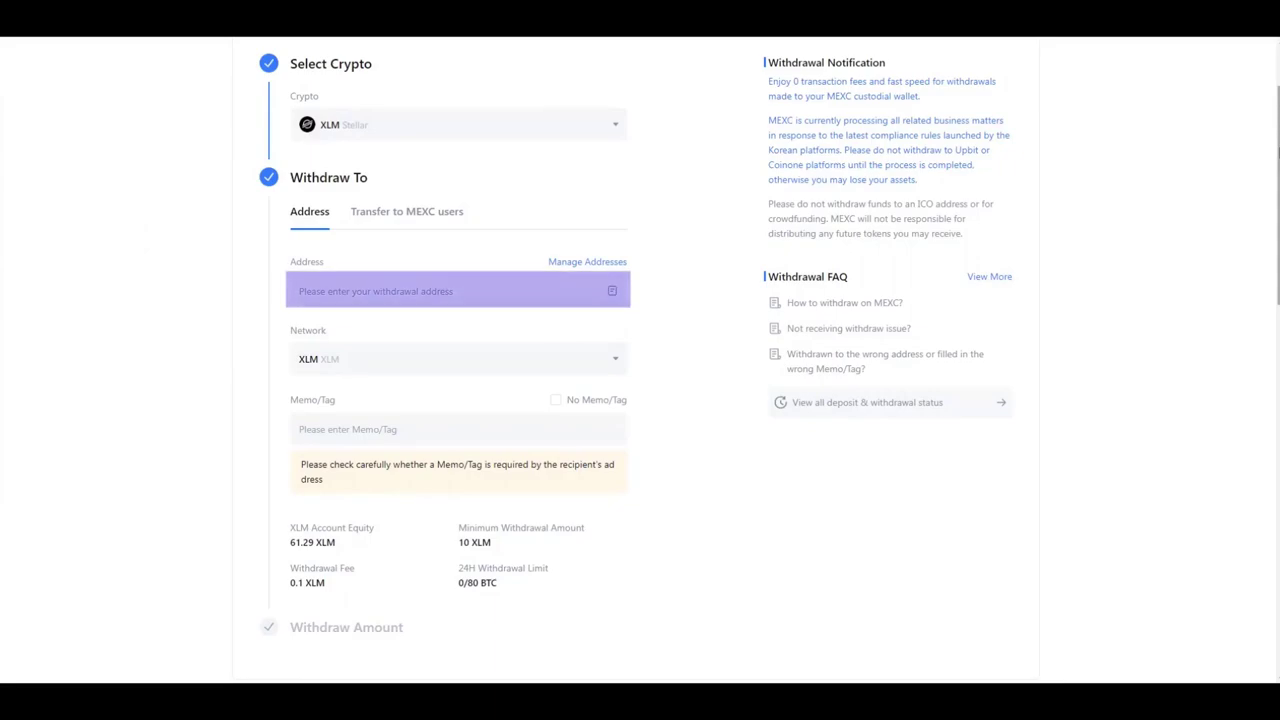
Paste the wallet's Stellar address as the MEXC withdrawal destination on the XLM network
{"action": "left_click", "coordinate": [491, 293]}
{"action": "key", "text": "ctrl+v"}
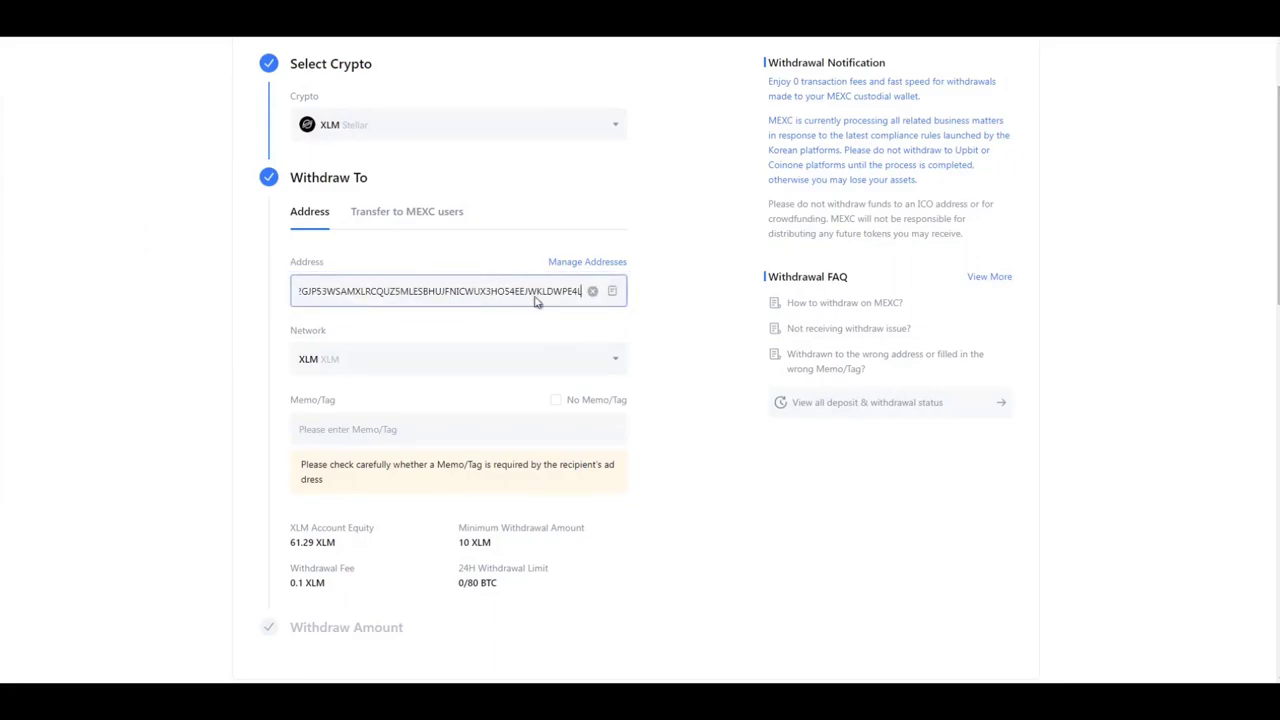
{"action": "left_click", "coordinate": [700, 347]}
{"action": "scroll", "coordinate": [700, 347], "scroll_direction": "down", "scroll_amount": 1}
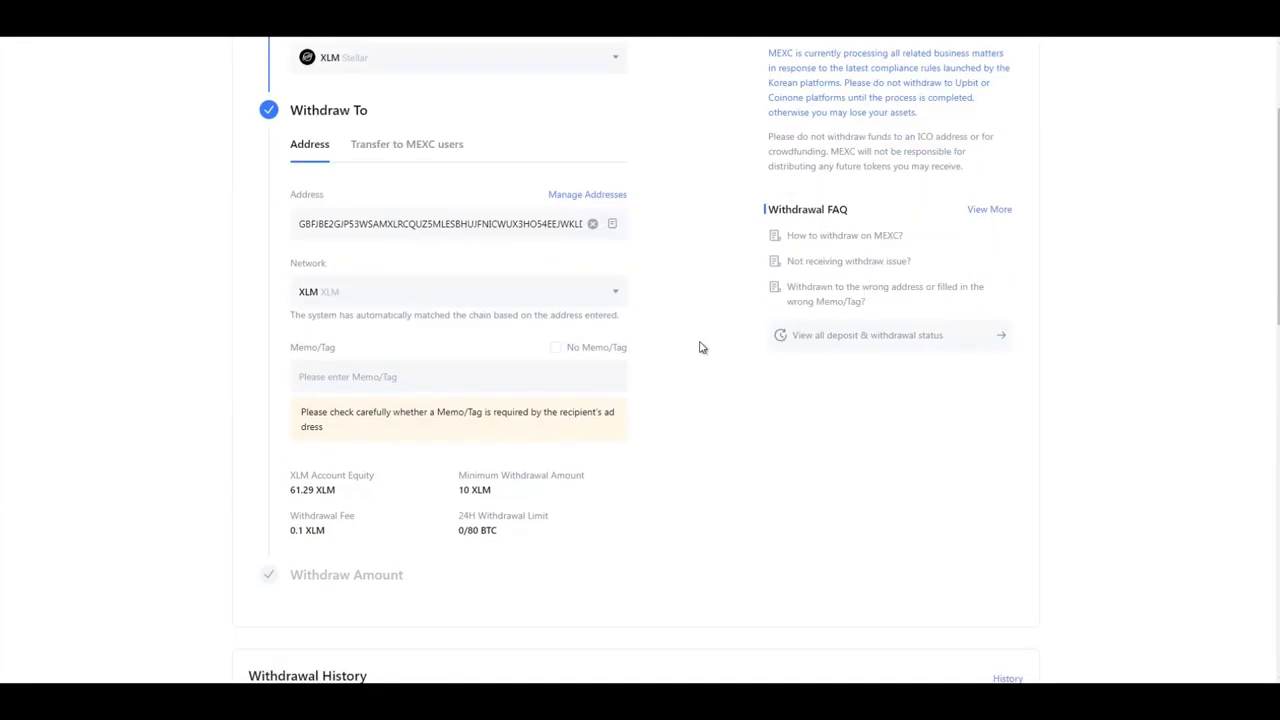
{"action": "left_click", "coordinate": [618, 296]}
{"action": "left_click", "coordinate": [623, 306]}
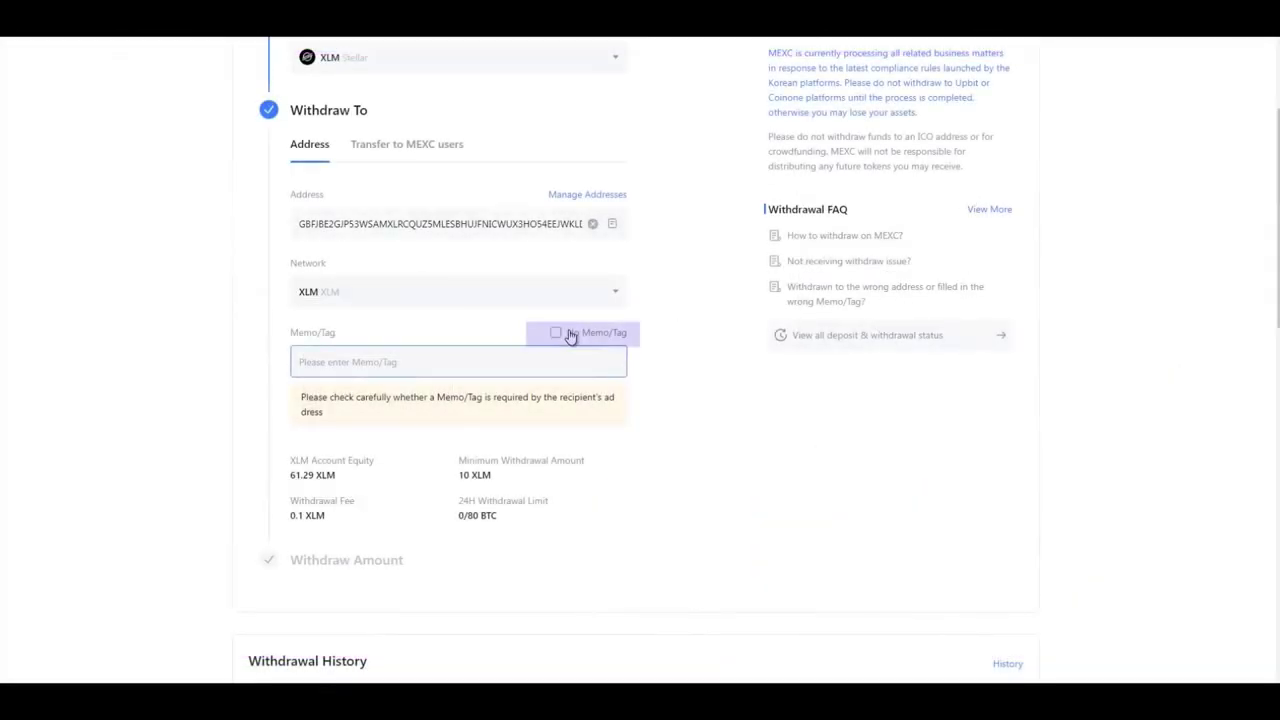
Mark no memo needed and submit a 12 XLM withdrawal amount
{"action": "left_click", "coordinate": [556, 334]}
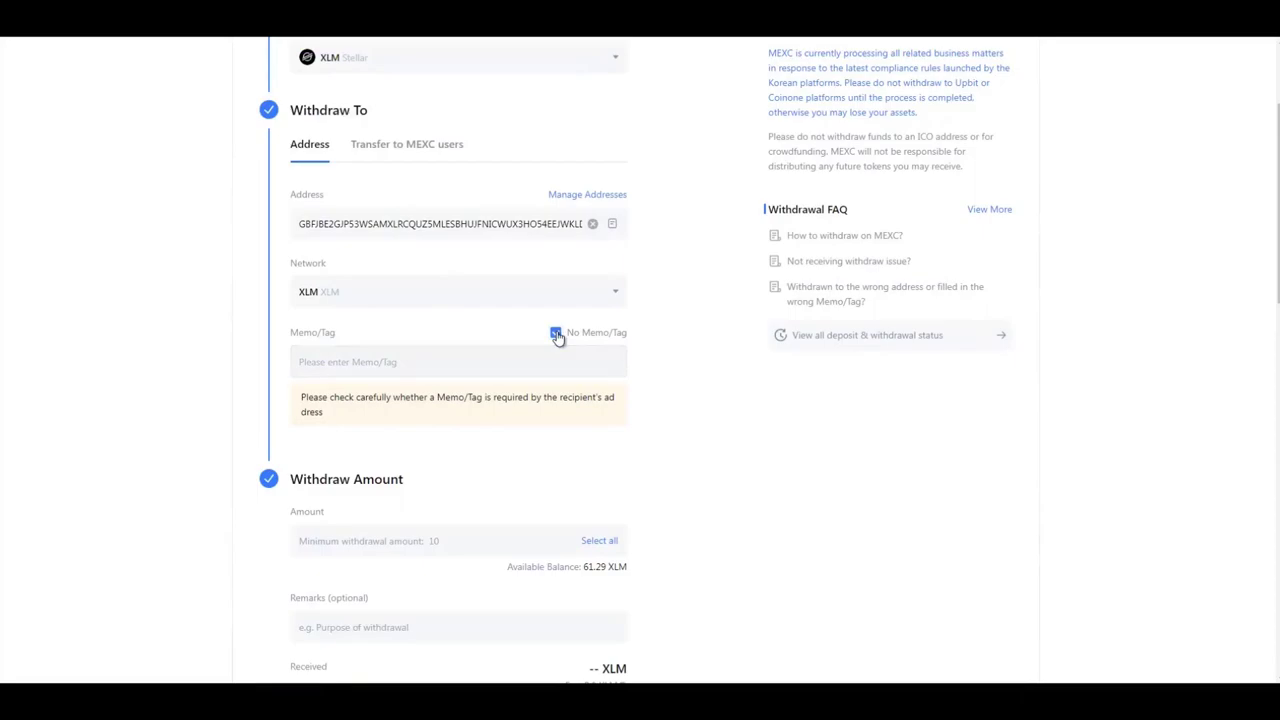
{"action": "scroll", "coordinate": [685, 396], "scroll_direction": "down", "scroll_amount": 2}
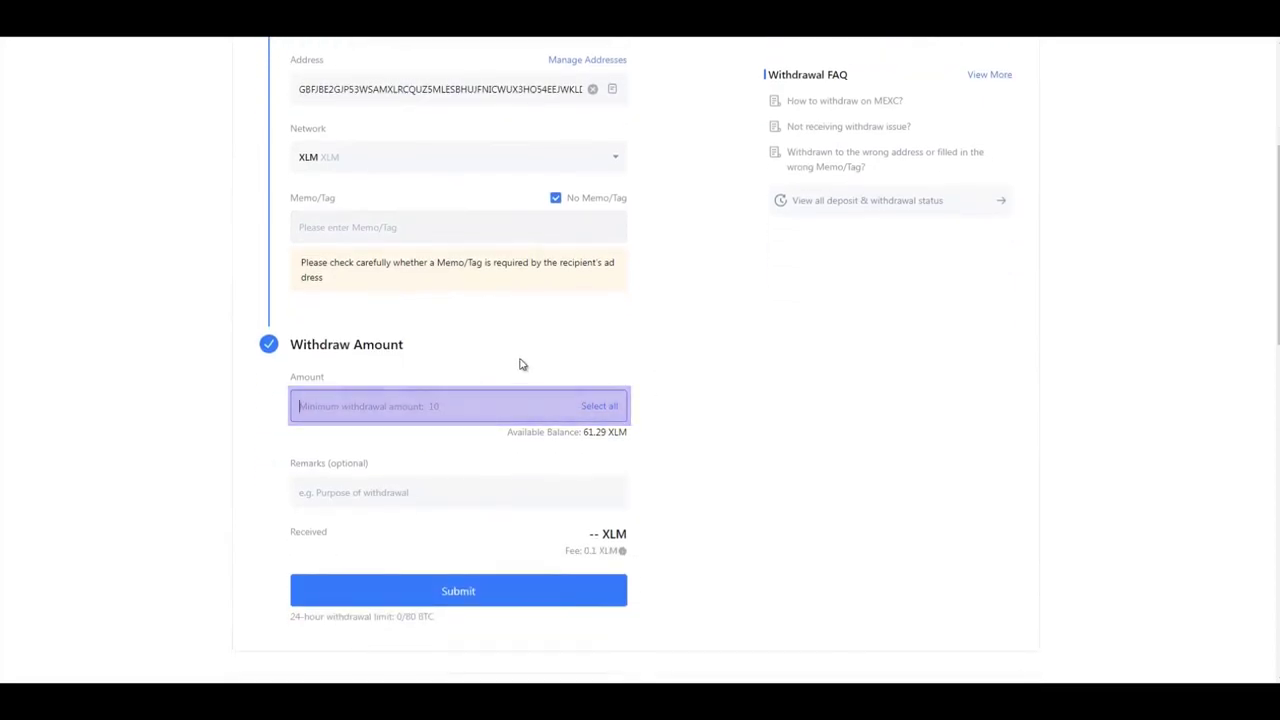
{"action": "type", "text": "12"}
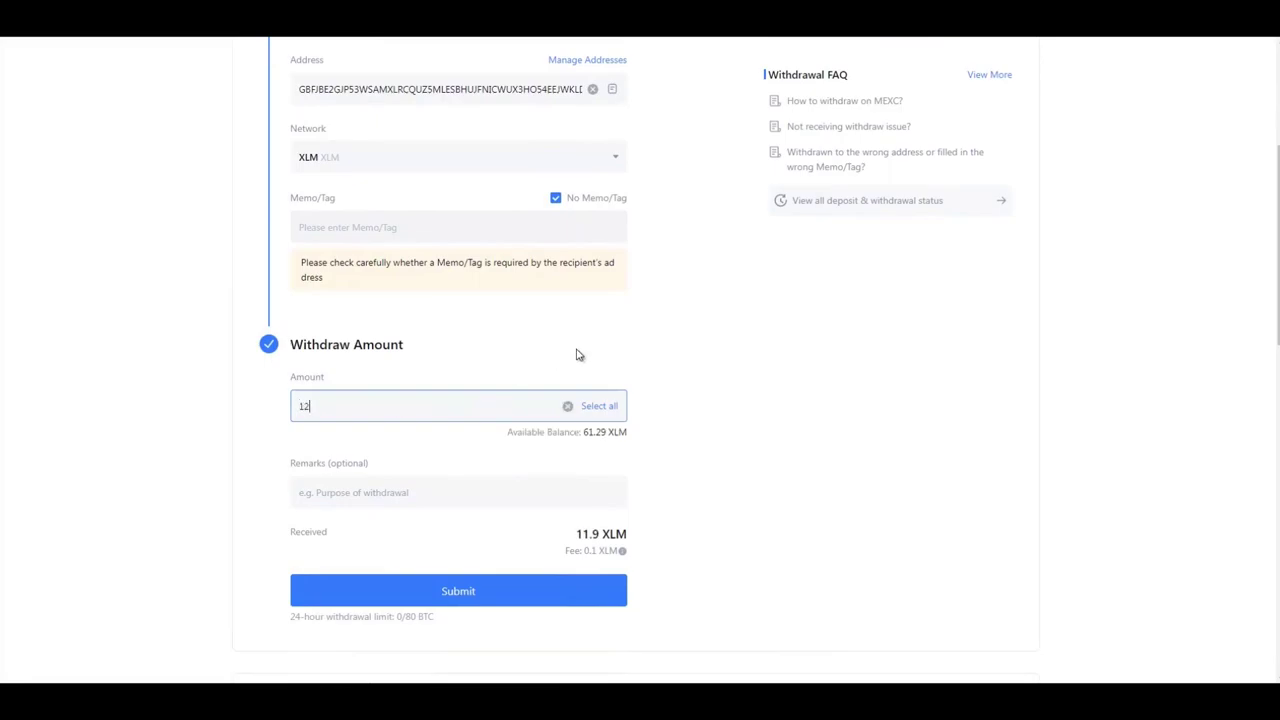
{"action": "key", "text": "Return"}
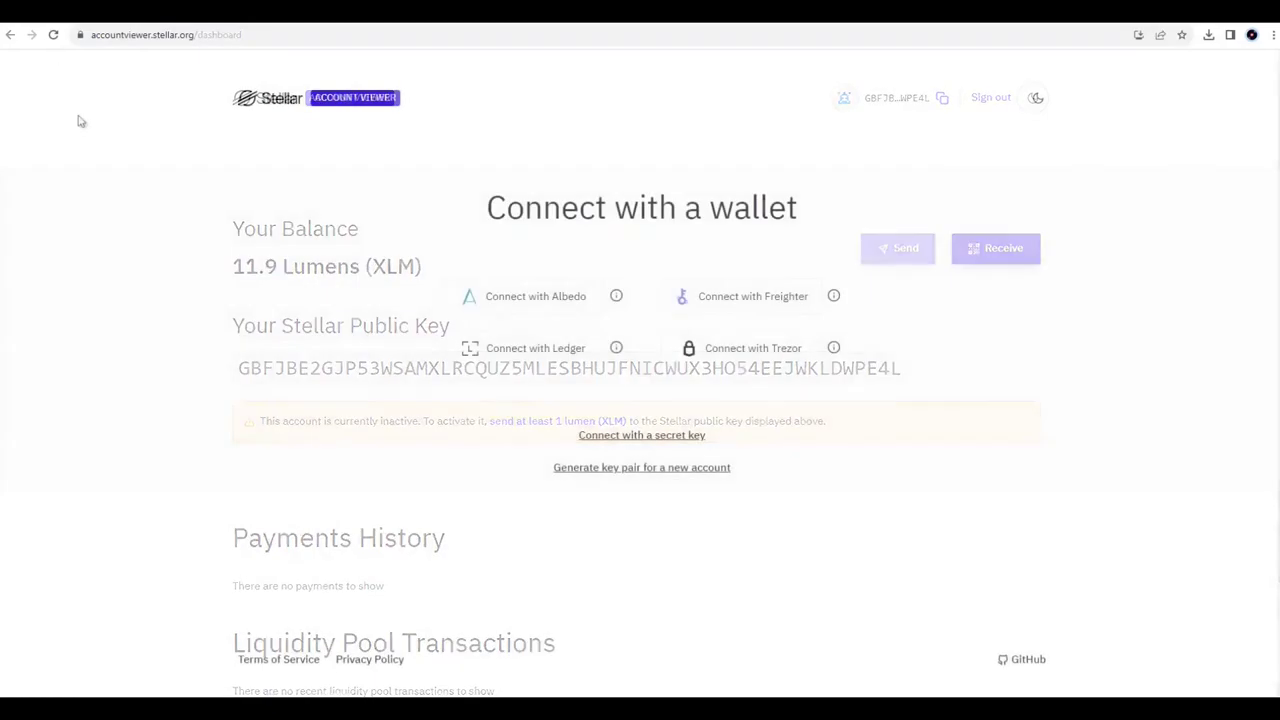
Reconnect the Trezor wallet to reach the Account Viewer dashboard showing the 11.9 XLM payment
{"action": "left_click", "coordinate": [771, 350]}
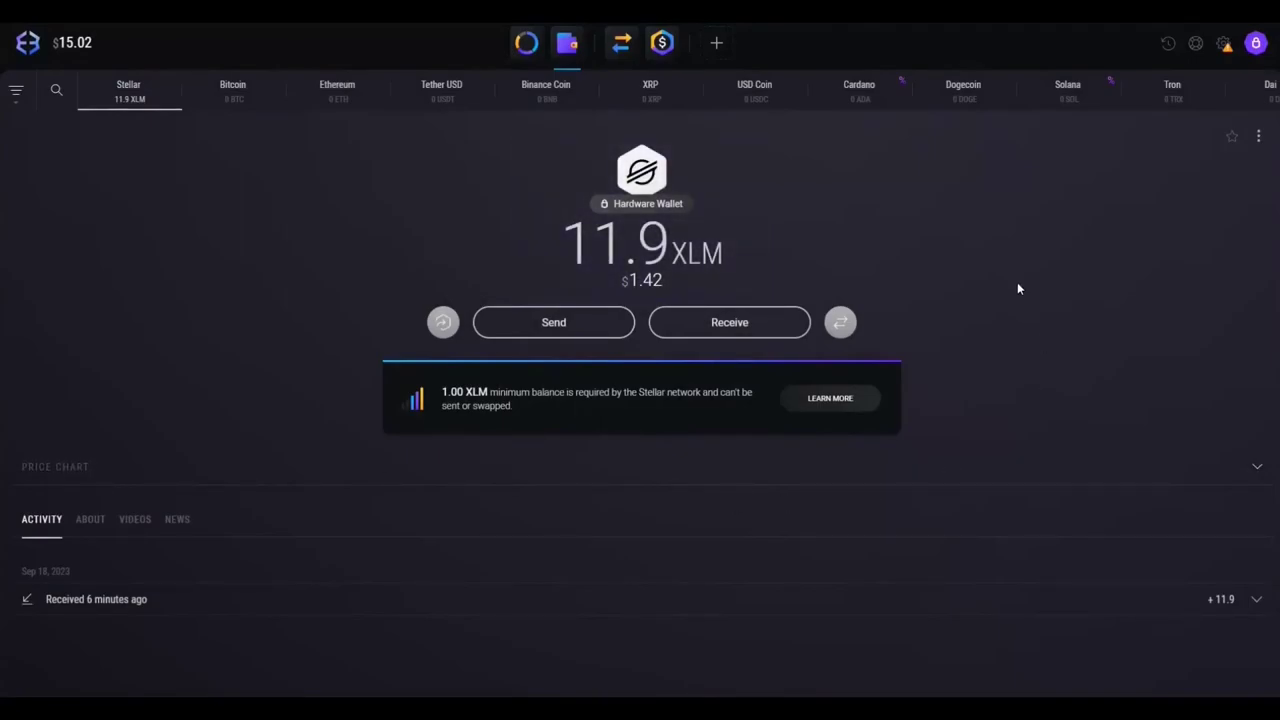
Show the Trezor Stellar wallet's receive address and QR code in Exodus
{"action": "left_click", "coordinate": [757, 328]}
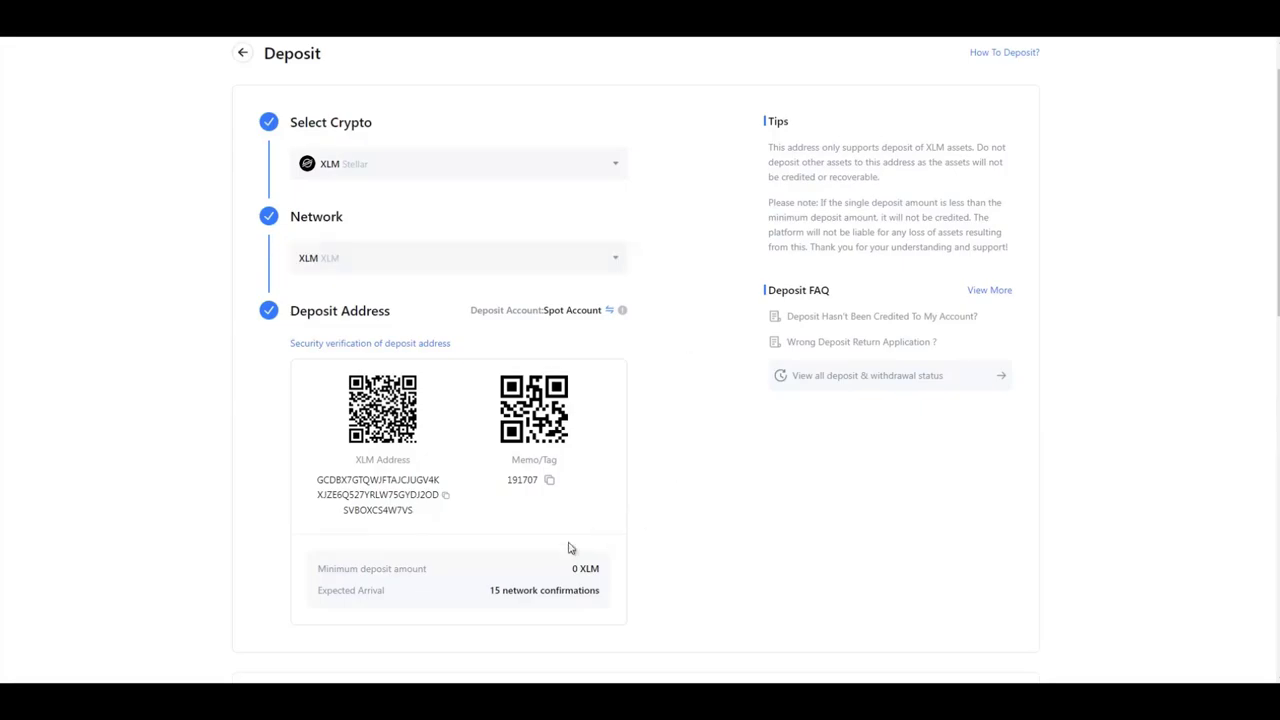
Copy MEXC's XLM deposit address and start a new Send Lumens payment
{"action": "left_click", "coordinate": [446, 497]}
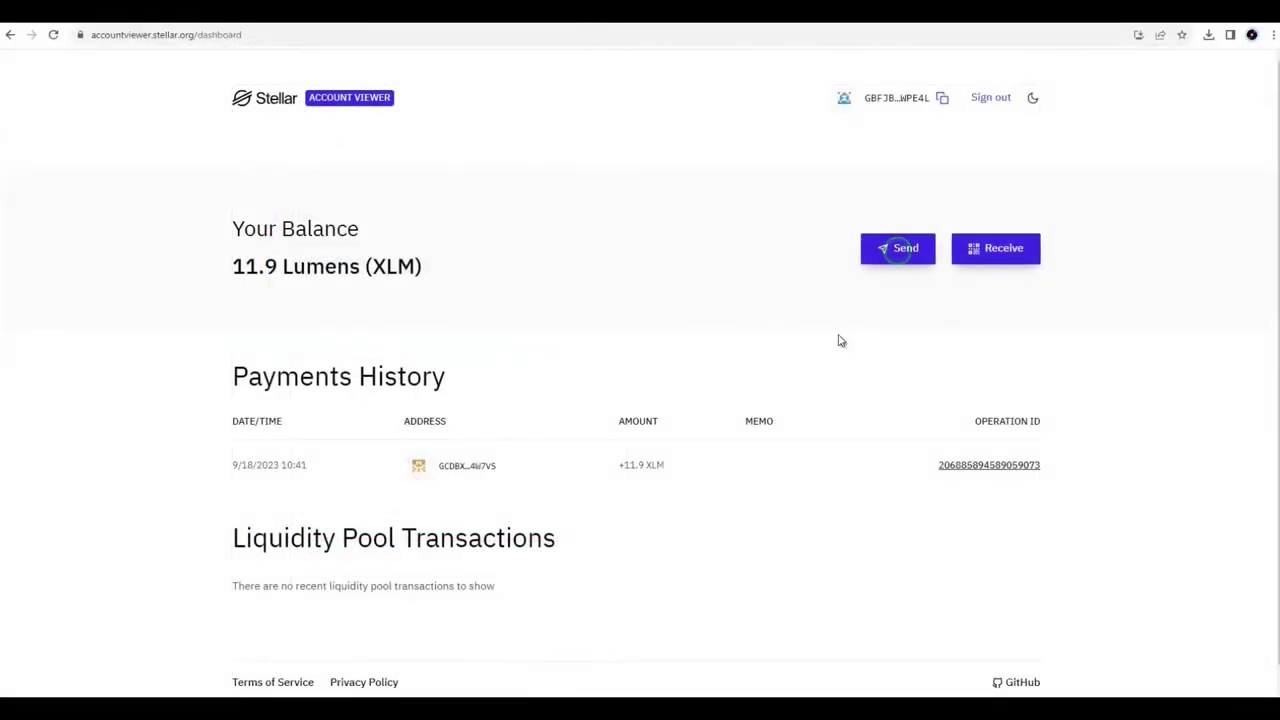
{"action": "left_click", "coordinate": [897, 249]}
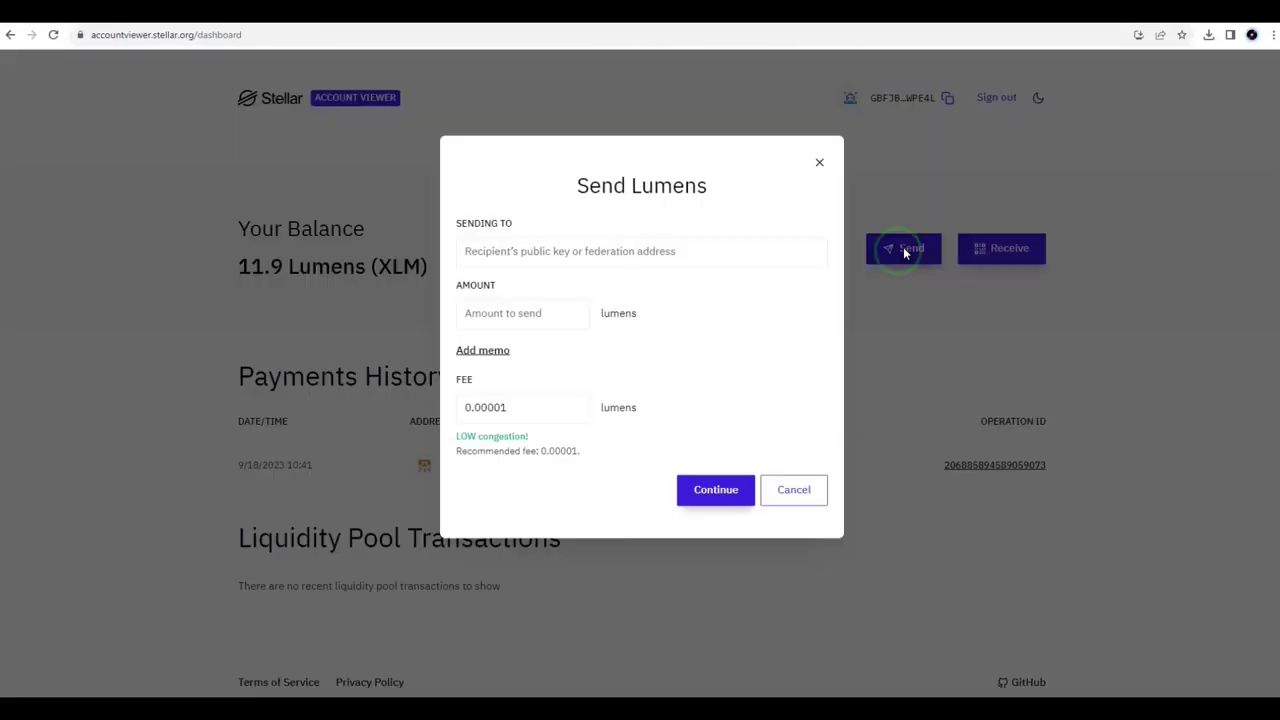
Paste the MEXC deposit address as recipient and enter 2 XLM as the amount
{"action": "left_click", "coordinate": [474, 253]}
{"action": "key", "text": "ctrl+v"}
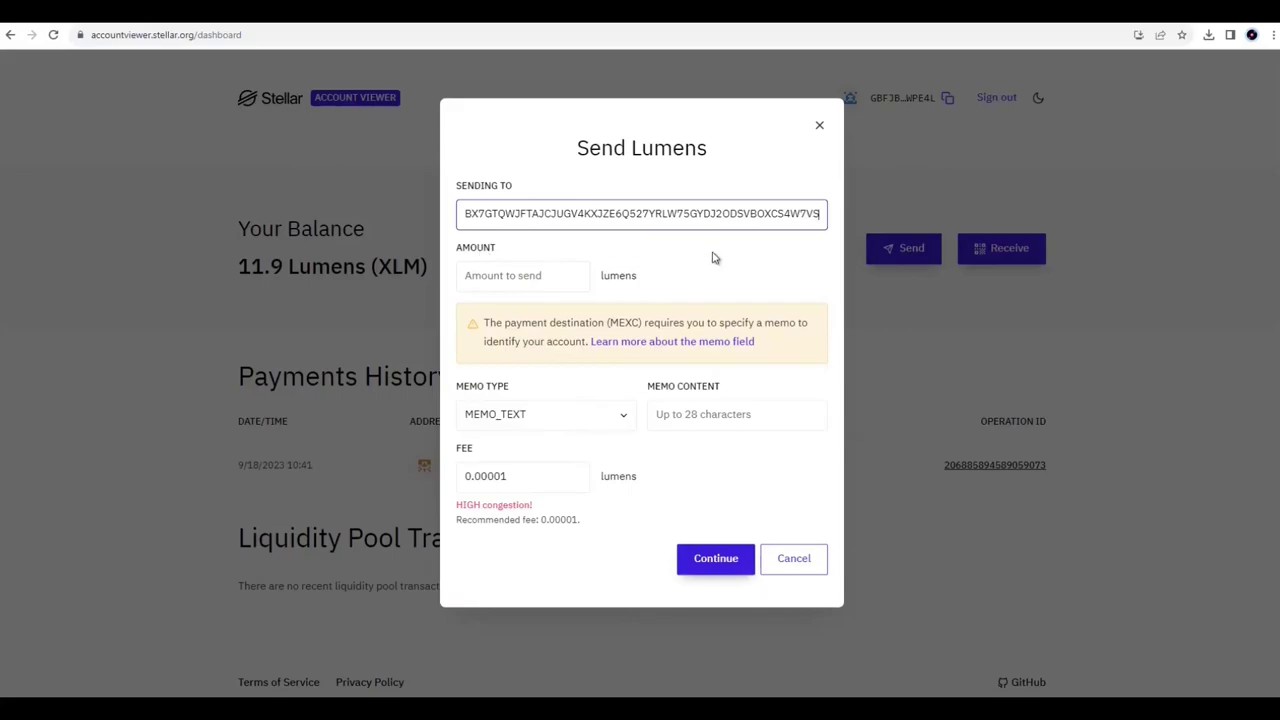
{"action": "left_click", "coordinate": [758, 274]}
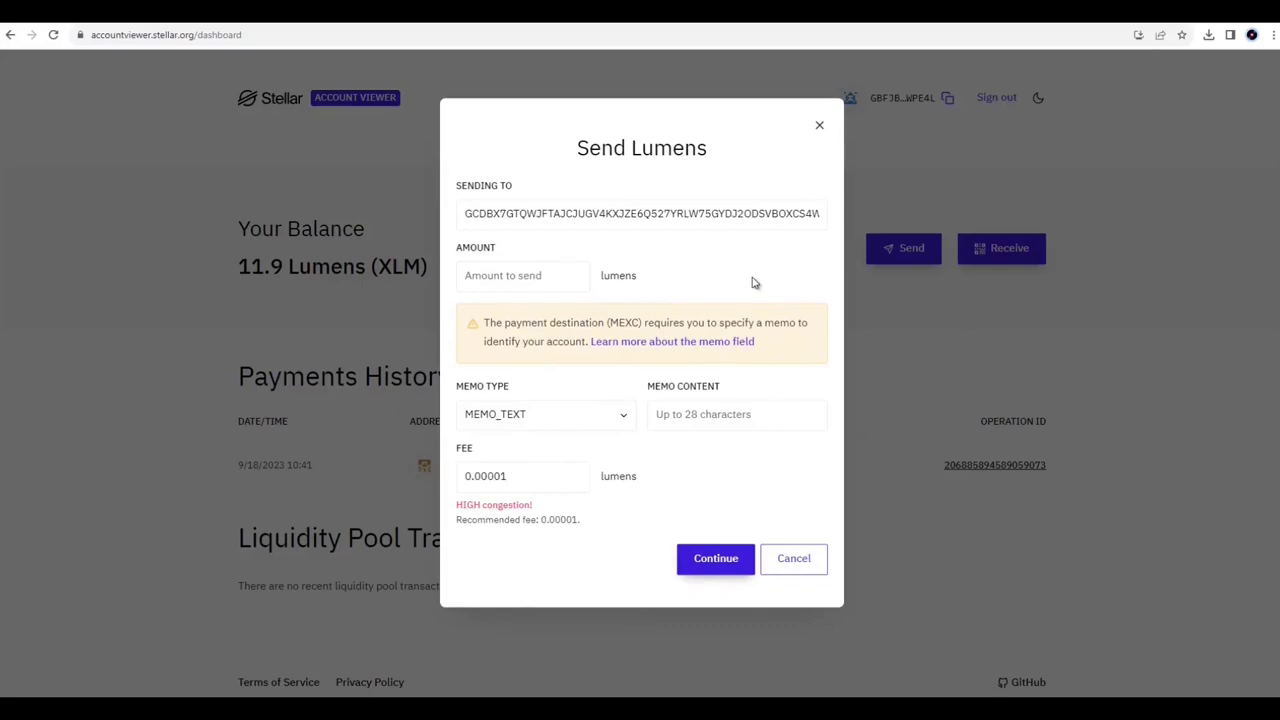
{"action": "left_click", "coordinate": [483, 277]}
{"action": "type", "text": "2"}
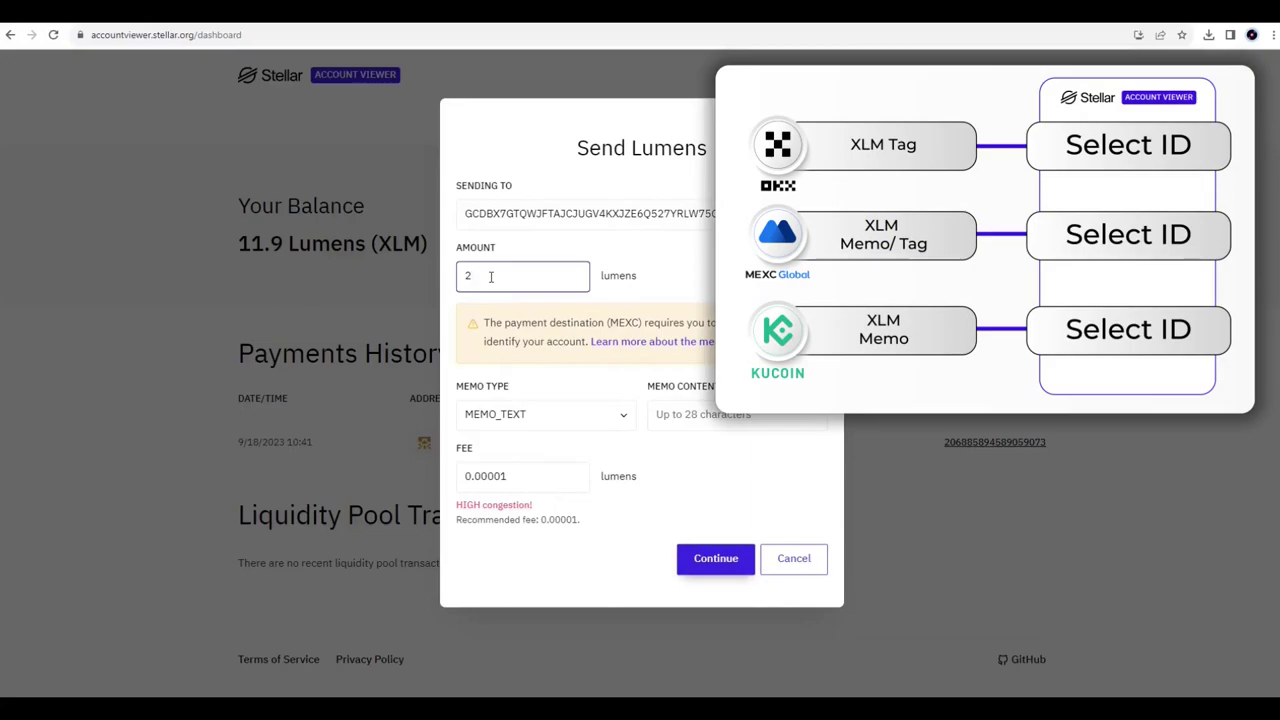
Set a MEMO_ID memo with the MEXC deposit memo tag and continue to review
{"action": "left_click", "coordinate": [625, 418]}
{"action": "left_click", "coordinate": [621, 451]}
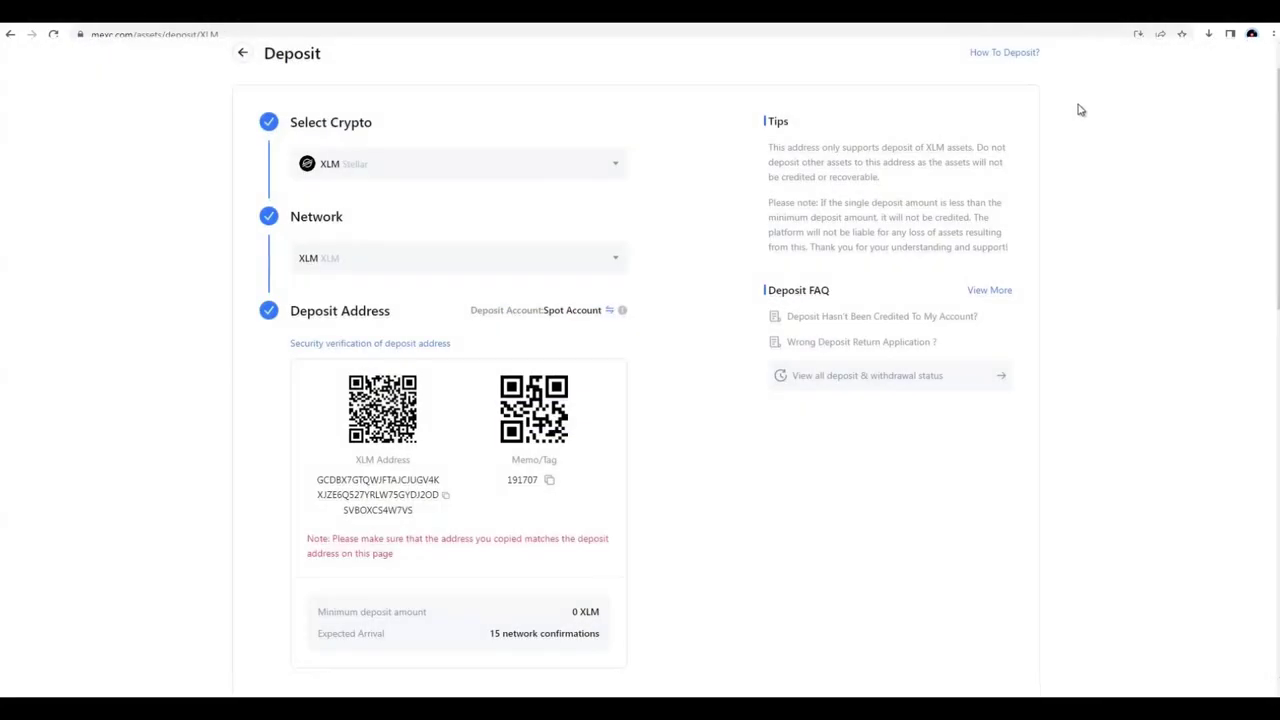
{"action": "left_click", "coordinate": [549, 480]}
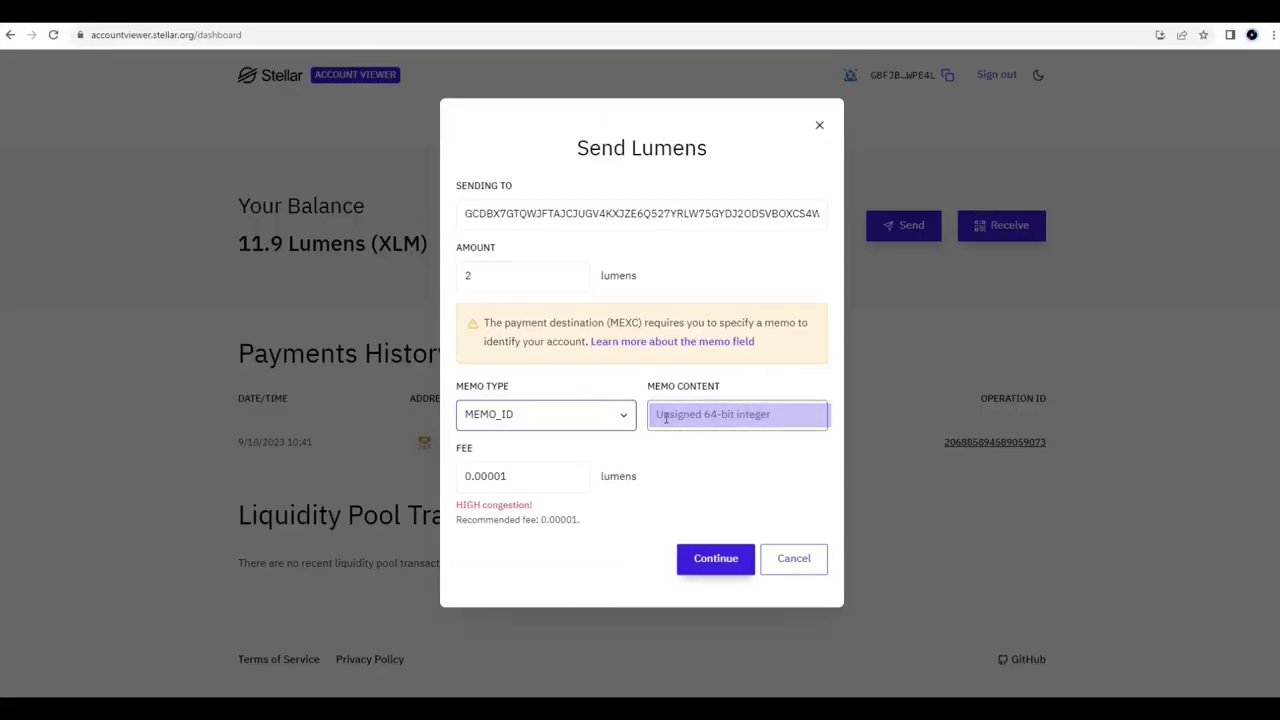
{"action": "left_click", "coordinate": [666, 418]}
{"action": "key", "text": "ctrl+v"}
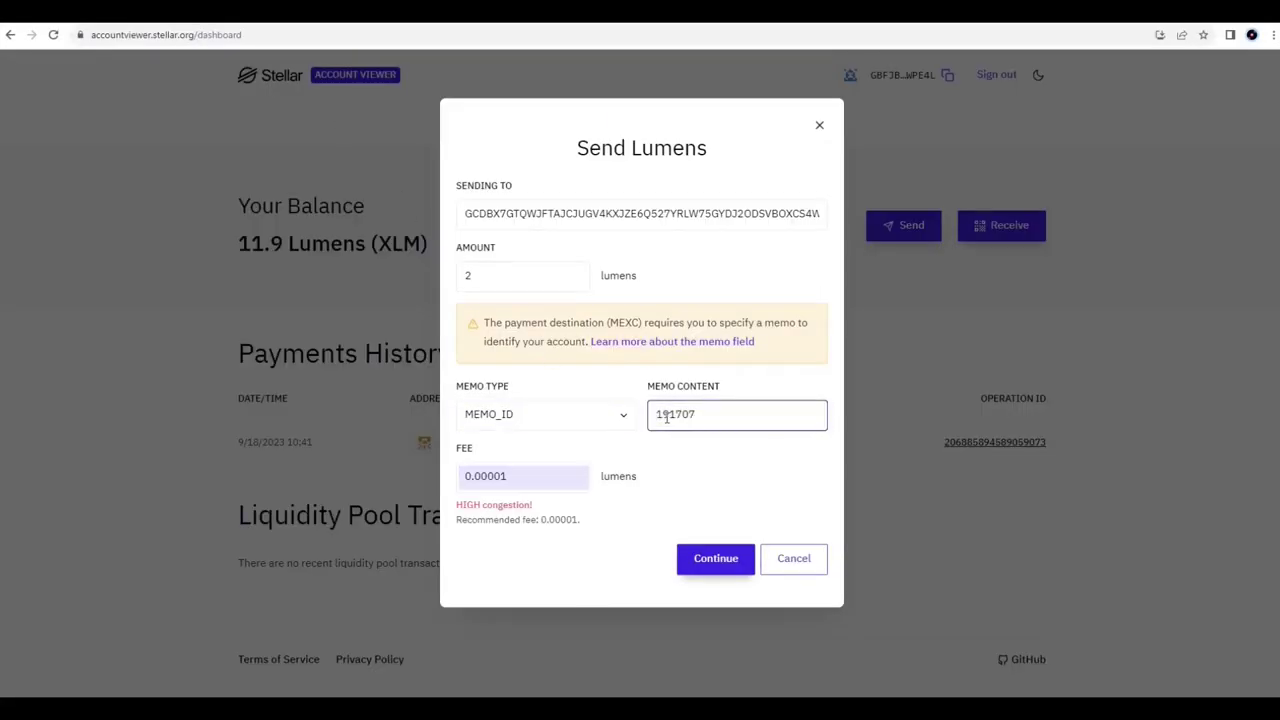
{"action": "left_click", "coordinate": [720, 487]}
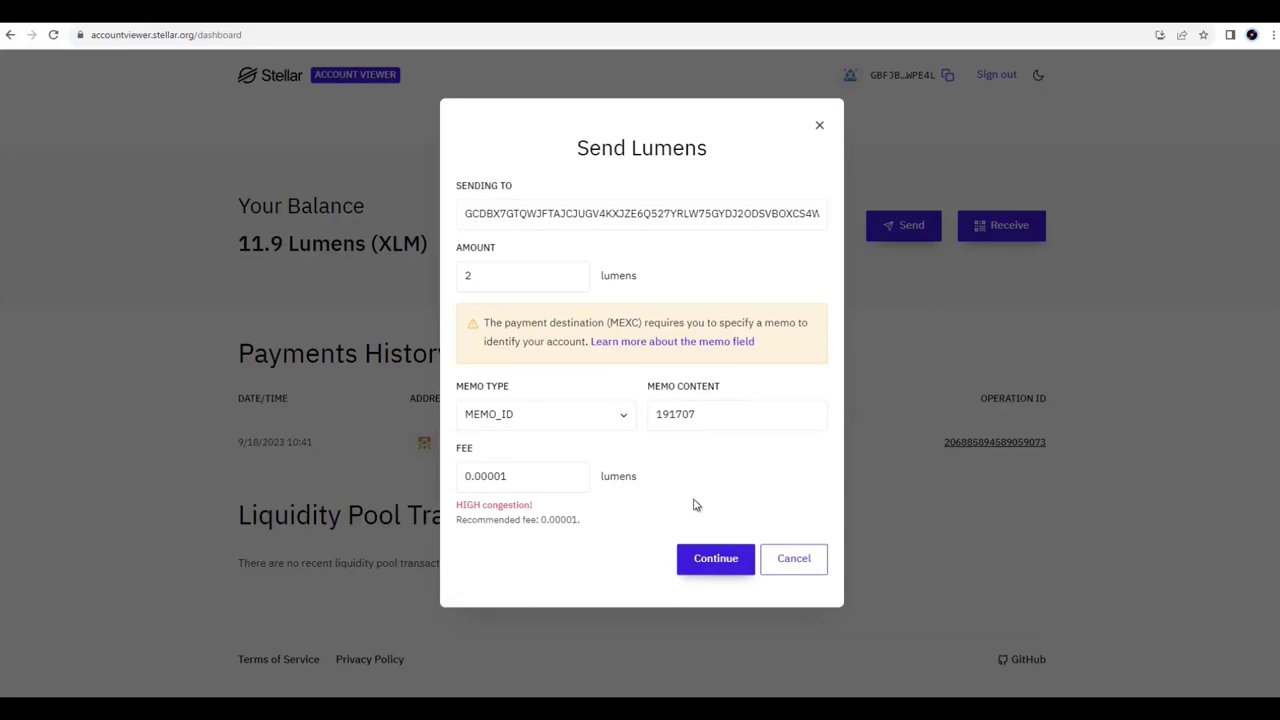
{"action": "left_click", "coordinate": [714, 558]}
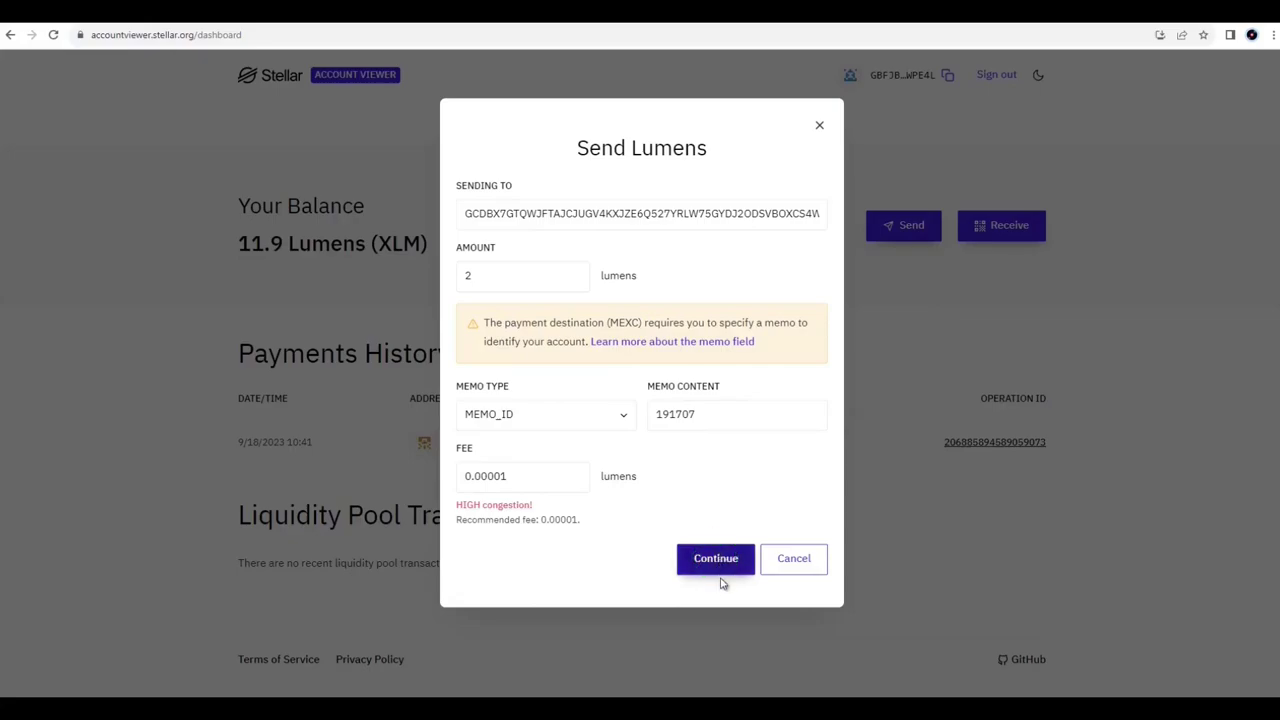
{"action": "left_click", "coordinate": [740, 558]}
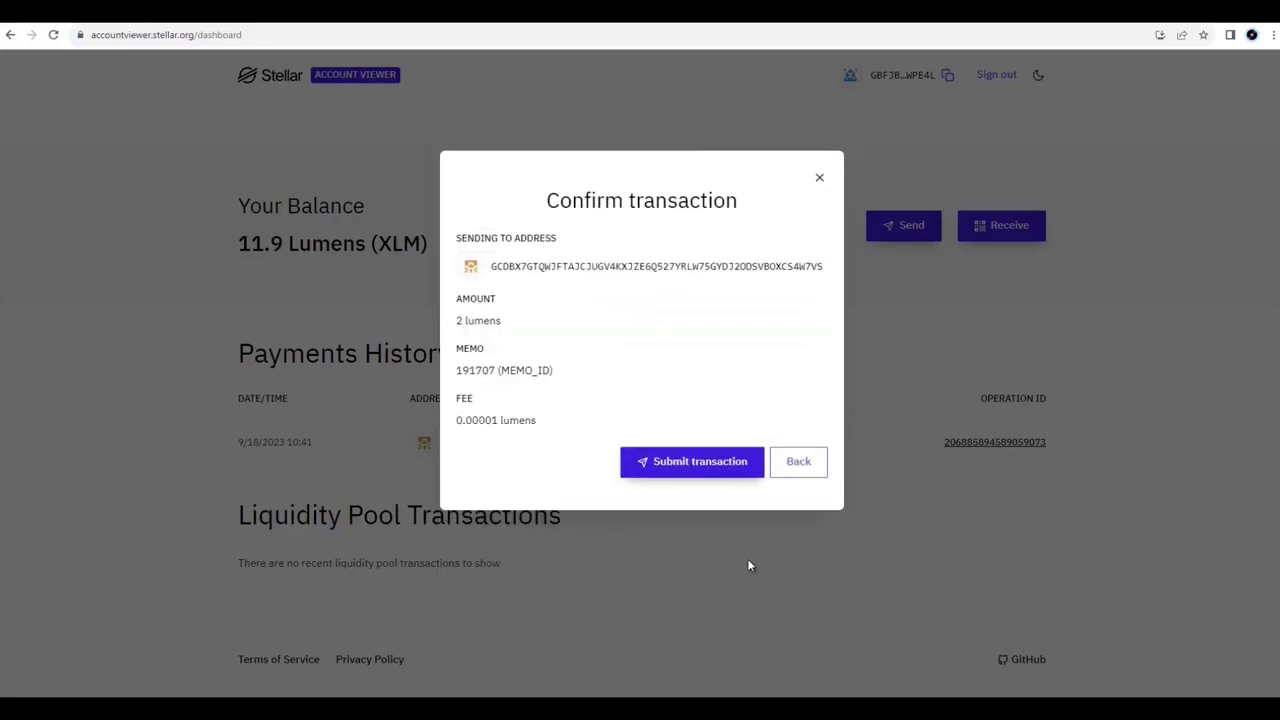
Submit the 2 XLM payment and allow the Trezor for this session to sign it
{"action": "left_click", "coordinate": [691, 461]}
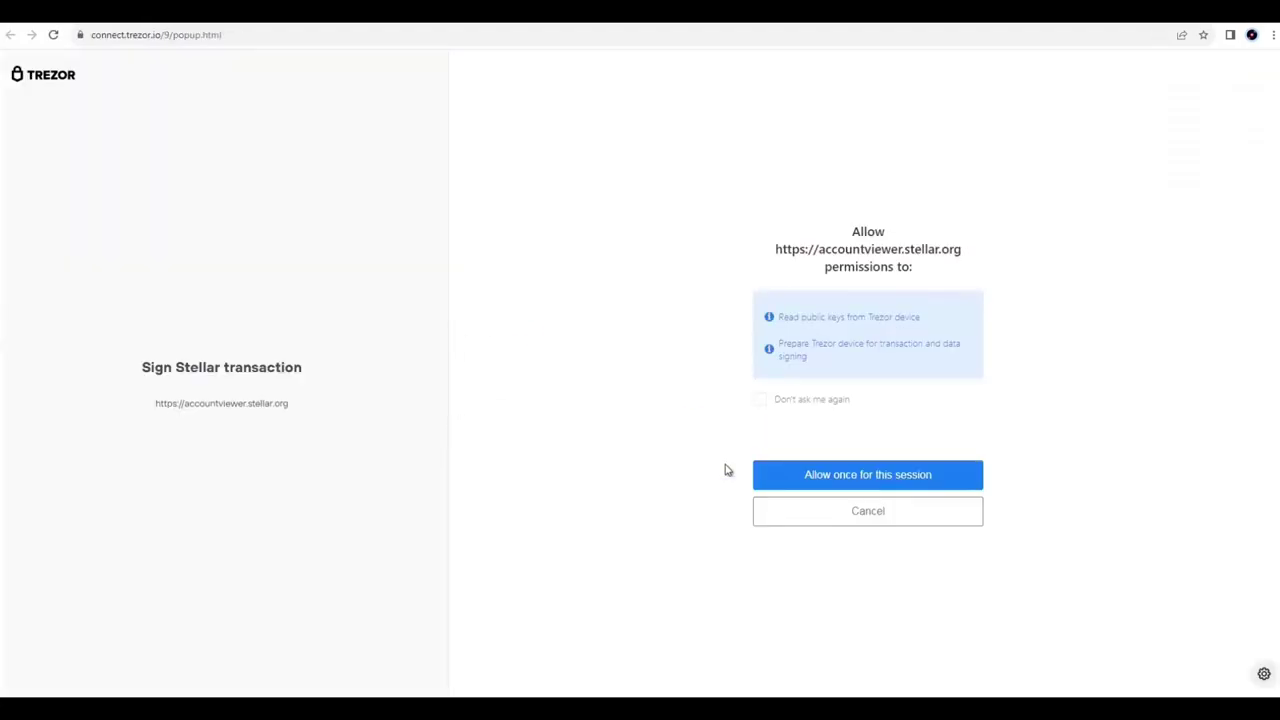
{"action": "left_click", "coordinate": [788, 484]}
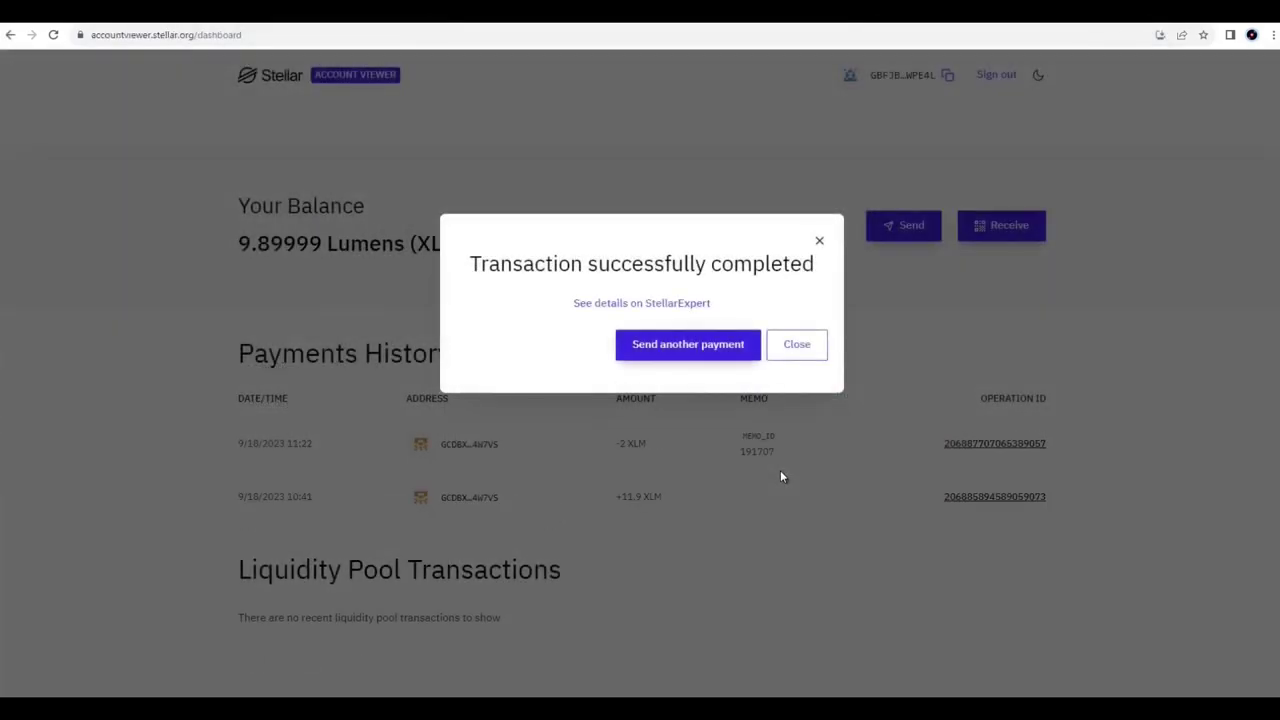
Dismiss the transaction success message confirming the 2 XLM payment to MEXC
{"action": "left_click", "coordinate": [798, 346]}
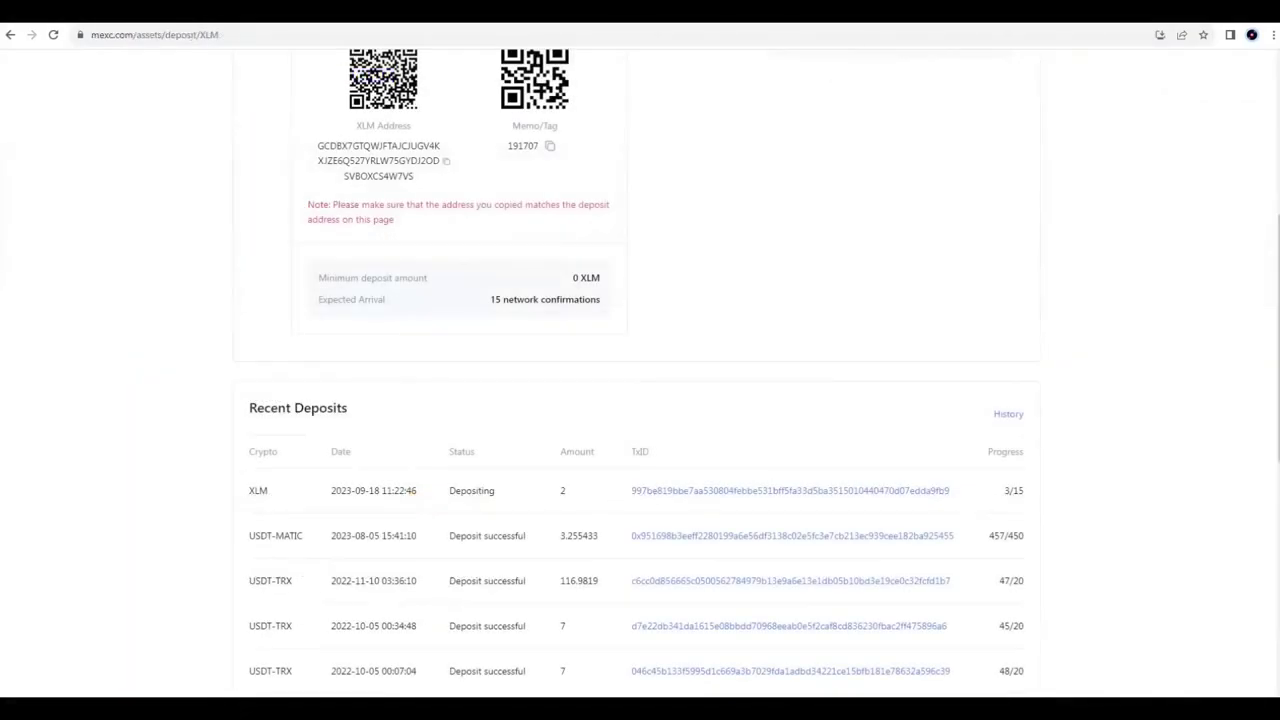